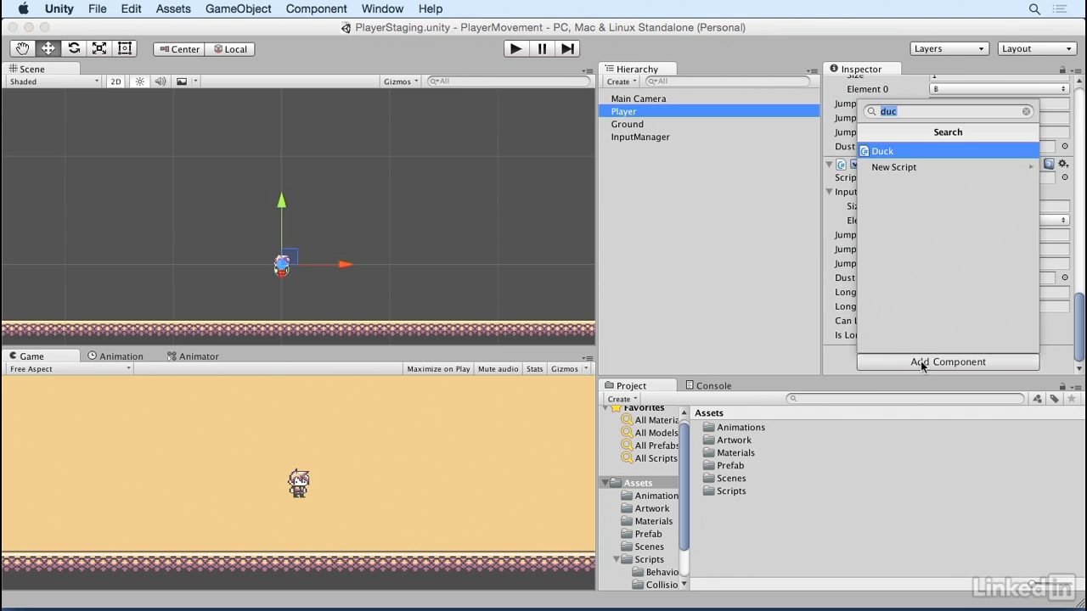
# - Add the Duck script to the Player and give it one input button set to Down
pyautogui.click(888, 151)
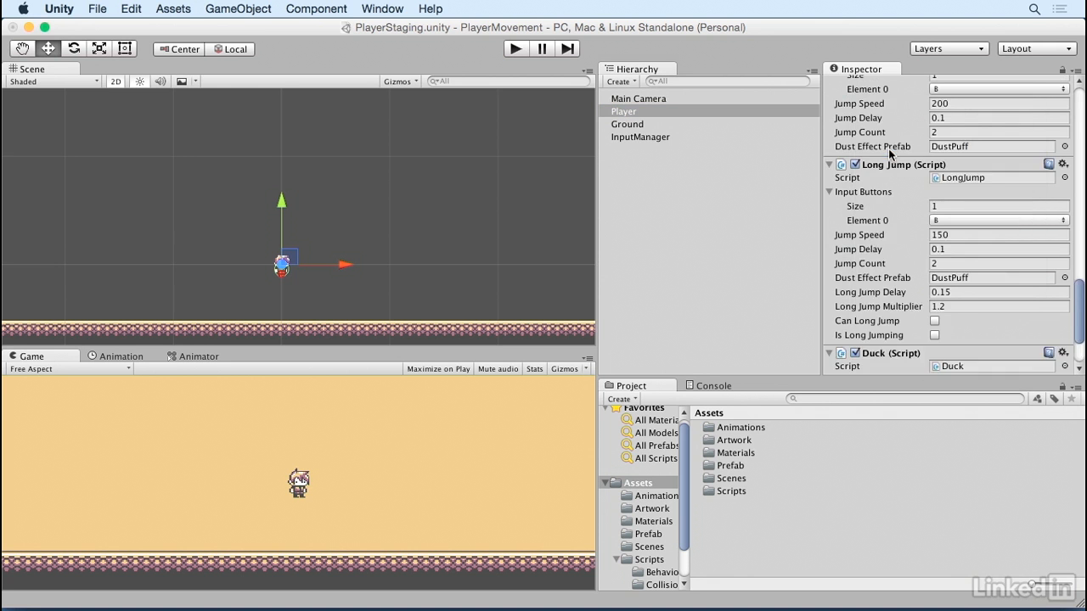
pyautogui.scroll(-2, 908, 229)
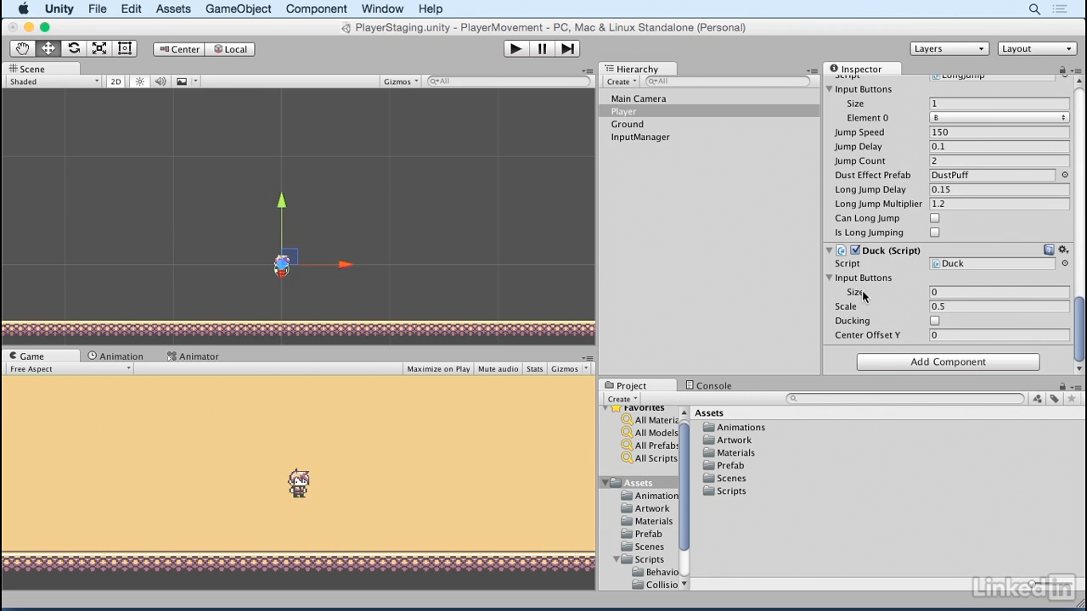
pyautogui.click(938, 293)
pyautogui.write('1')
pyautogui.press('Return')
pyautogui.click(951, 307)
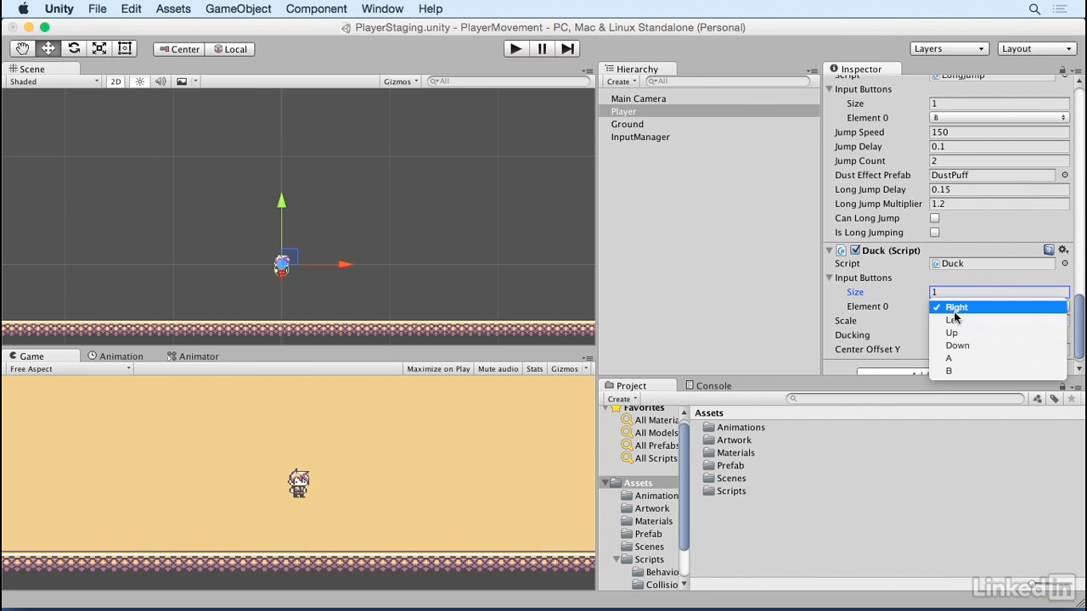
pyautogui.click(957, 346)
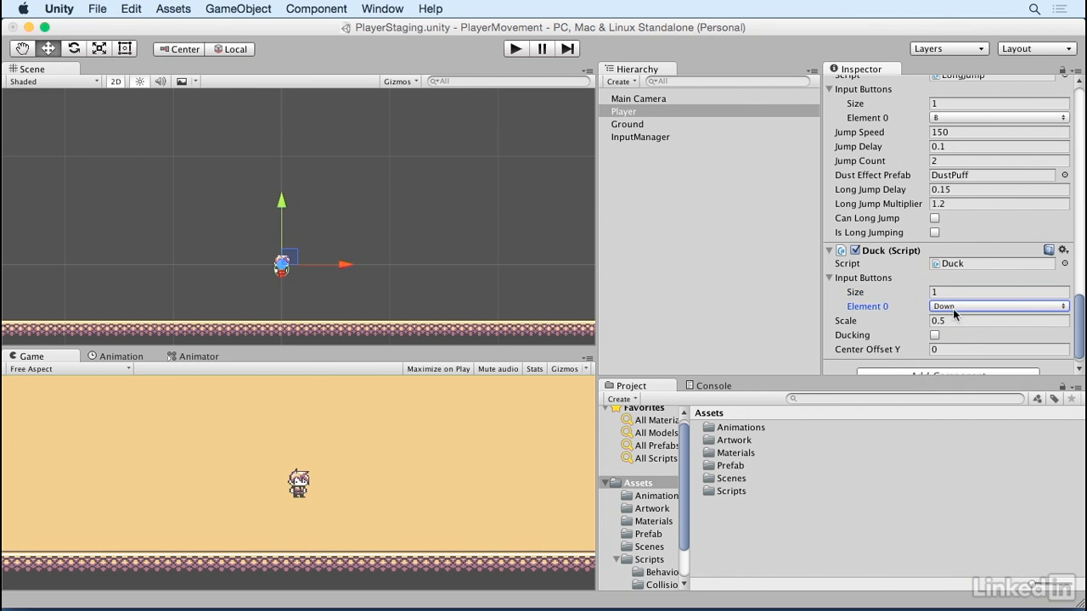
# - Collapse the InputManager's existing input entries and set the Inputs size to 5
pyautogui.click(641, 137)
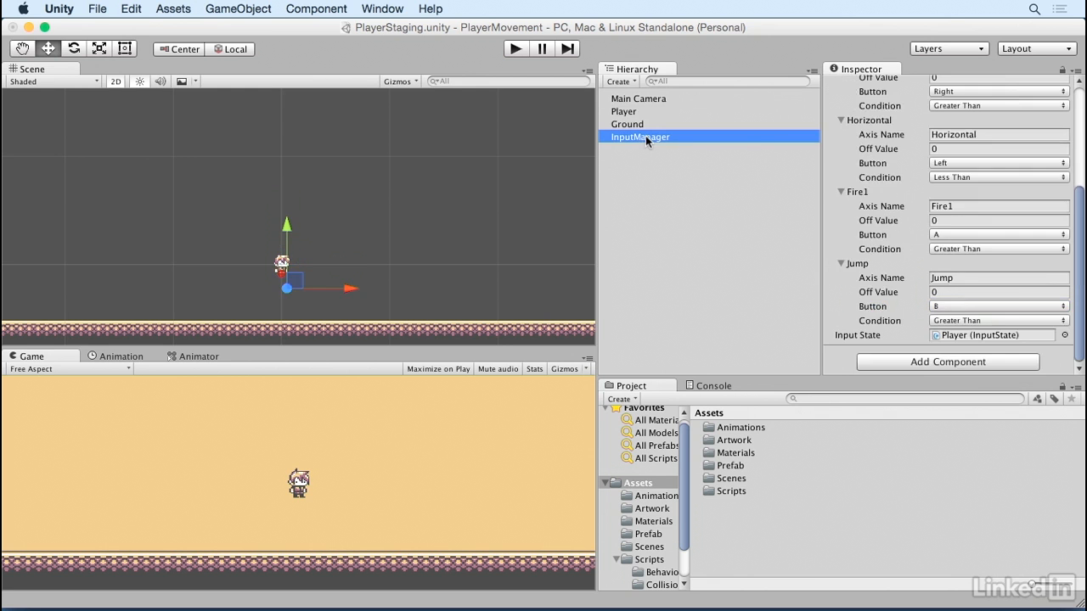
pyautogui.scroll(5, 870, 188)
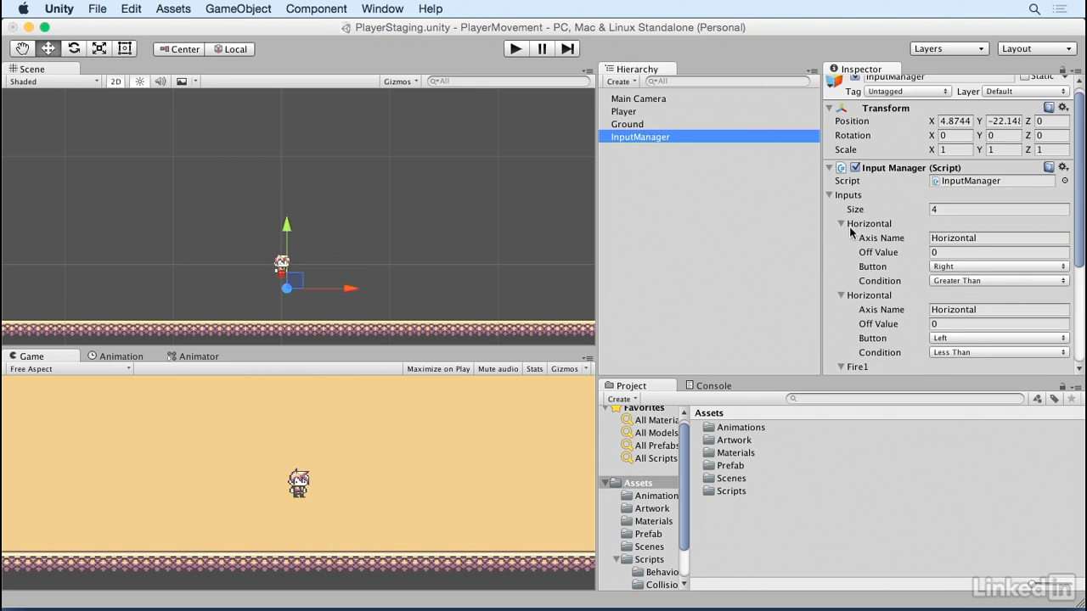
pyautogui.click(842, 225)
pyautogui.click(842, 238)
pyautogui.click(842, 252)
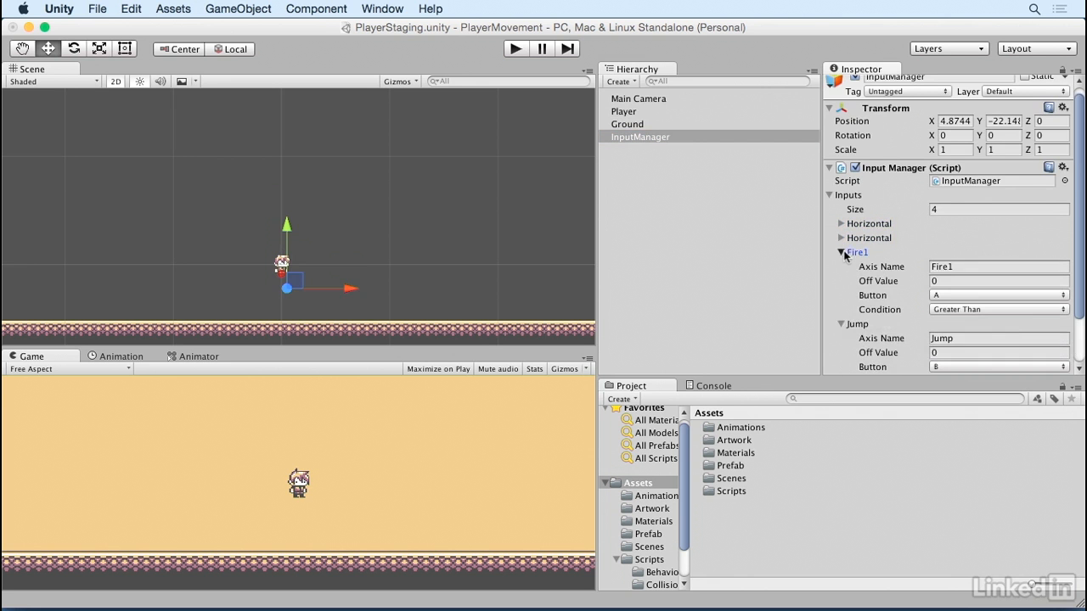
pyautogui.click(842, 267)
pyautogui.click(946, 217)
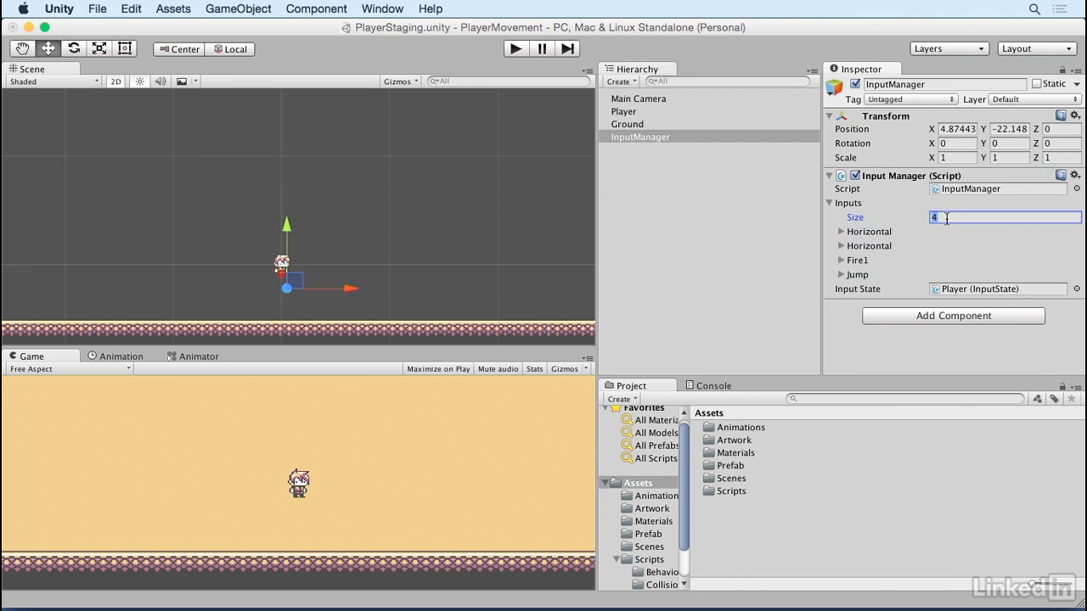
pyautogui.write('5')
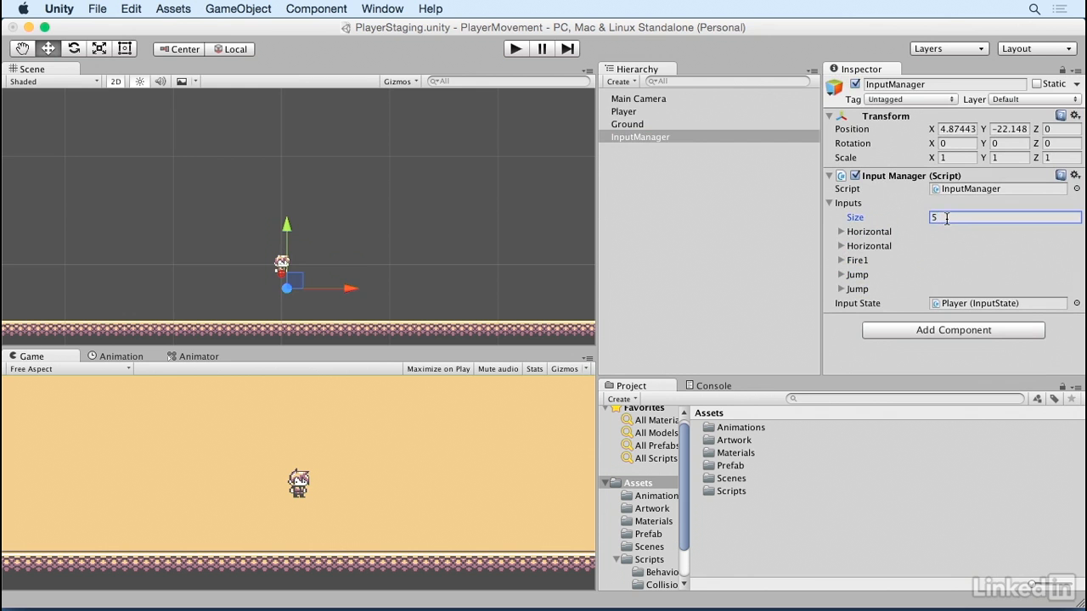
# - Configure the fifth InputManager entry with axis name Vertical, button Down and condition Less Than
pyautogui.click(841, 289)
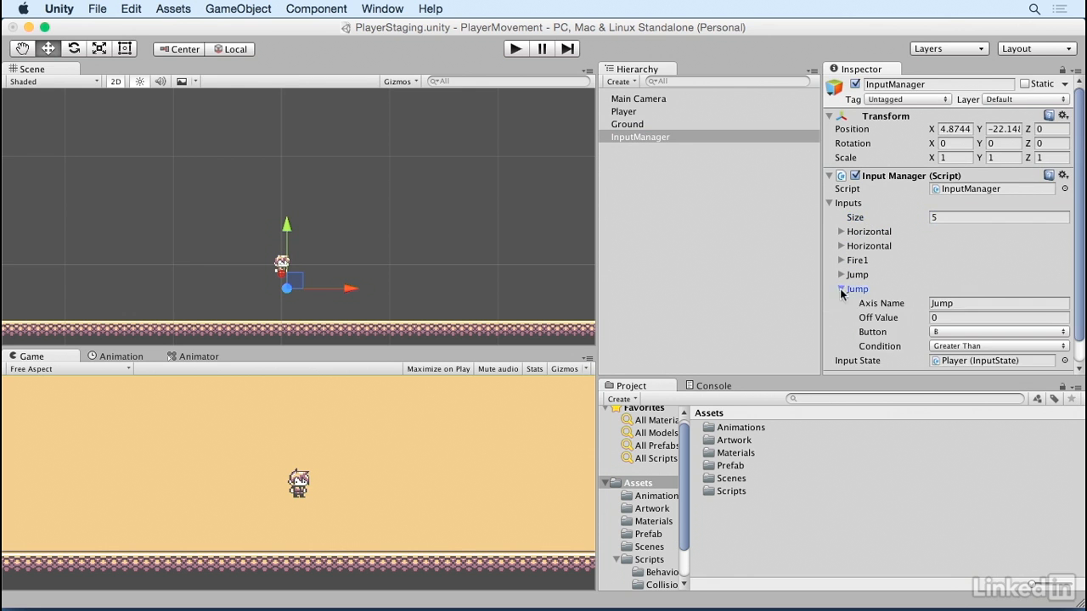
pyautogui.click(959, 303)
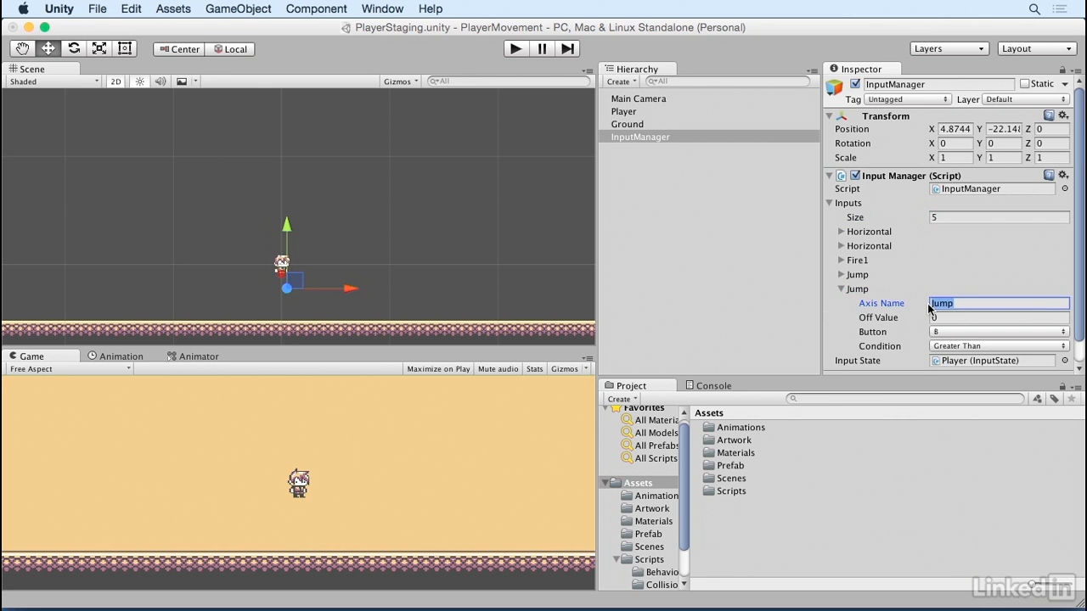
pyautogui.write('Vertical')
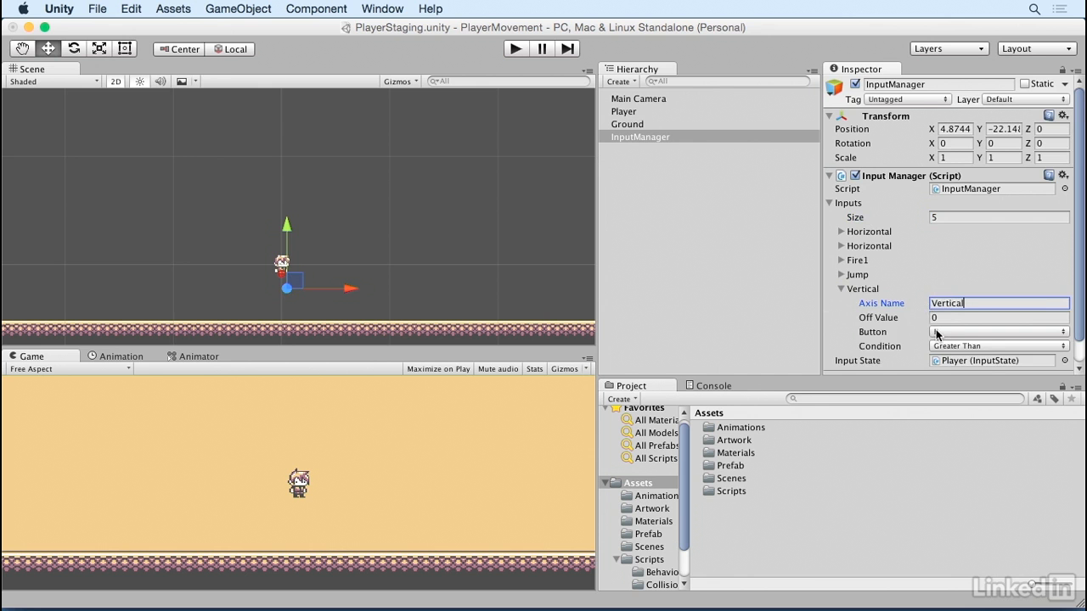
pyautogui.click(938, 332)
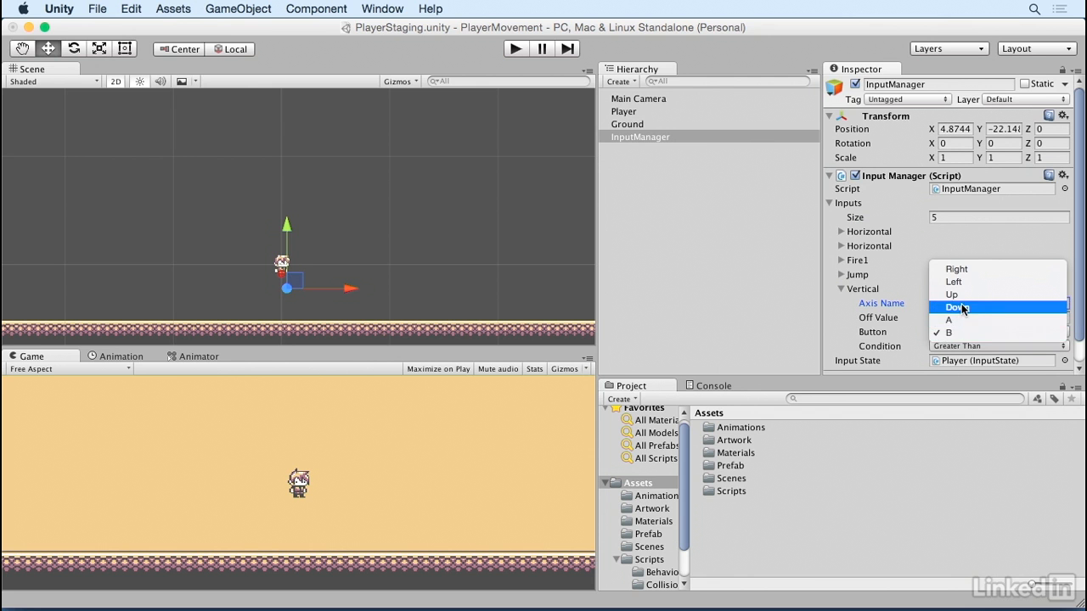
pyautogui.click(952, 307)
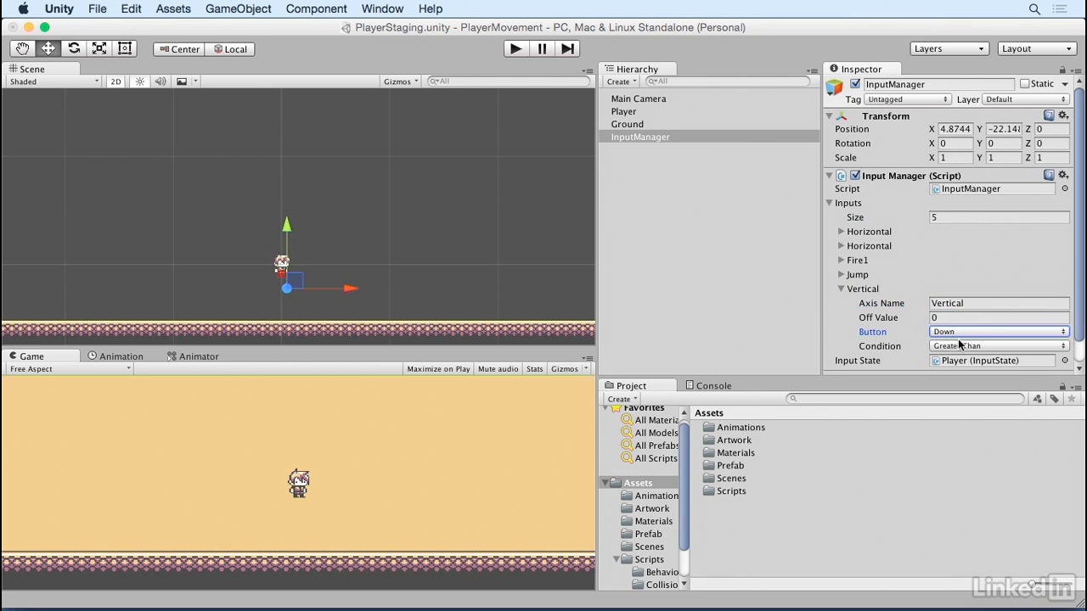
pyautogui.click(960, 346)
pyautogui.click(973, 359)
pyautogui.scroll(-1, 889, 327)
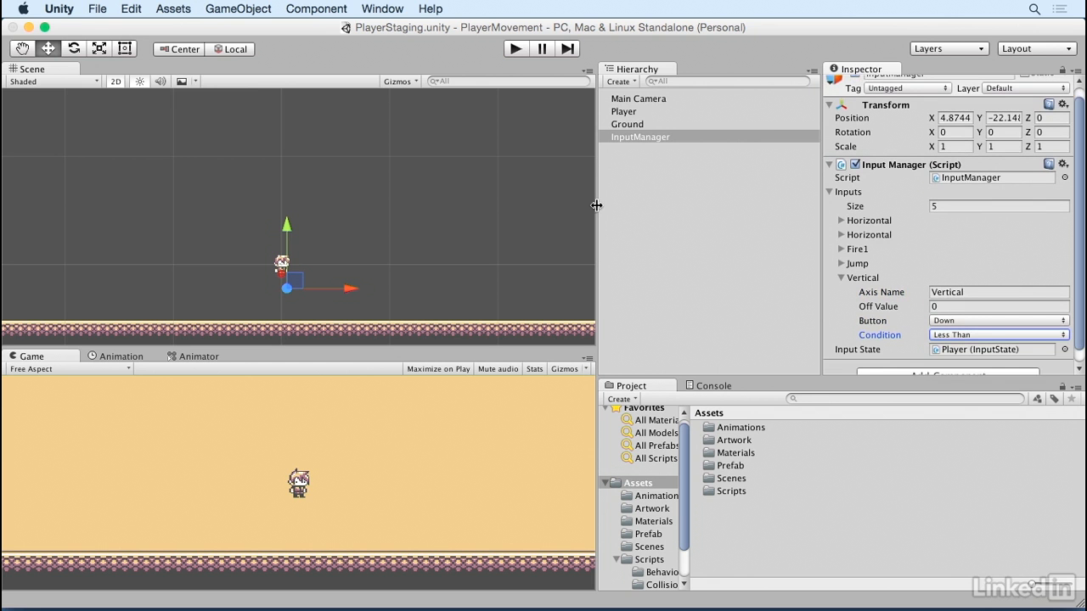
# - Run the game, frame the Player in the scene view to examine its colliders, and stop the game
pyautogui.click(517, 48)
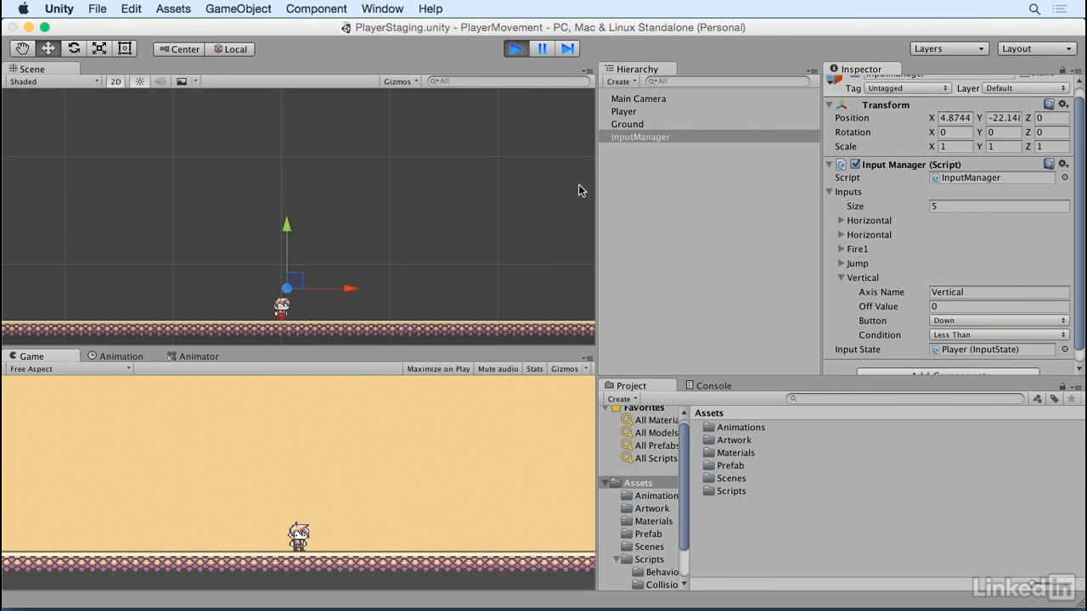
pyautogui.click(620, 112)
pyautogui.doubleClick(620, 112)
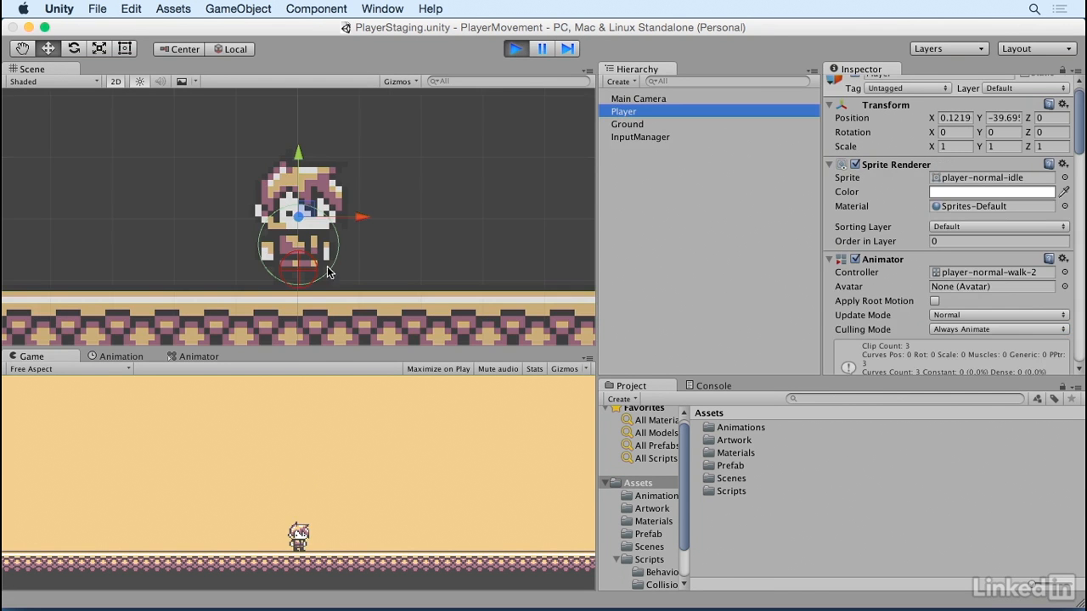
pyautogui.click(259, 441)
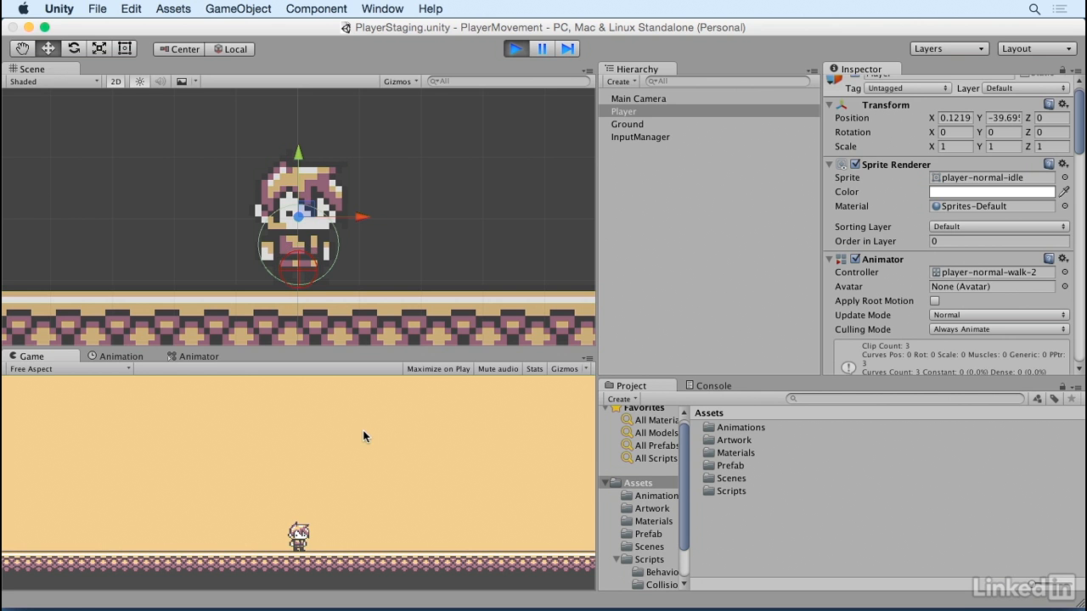
pyautogui.click(518, 49)
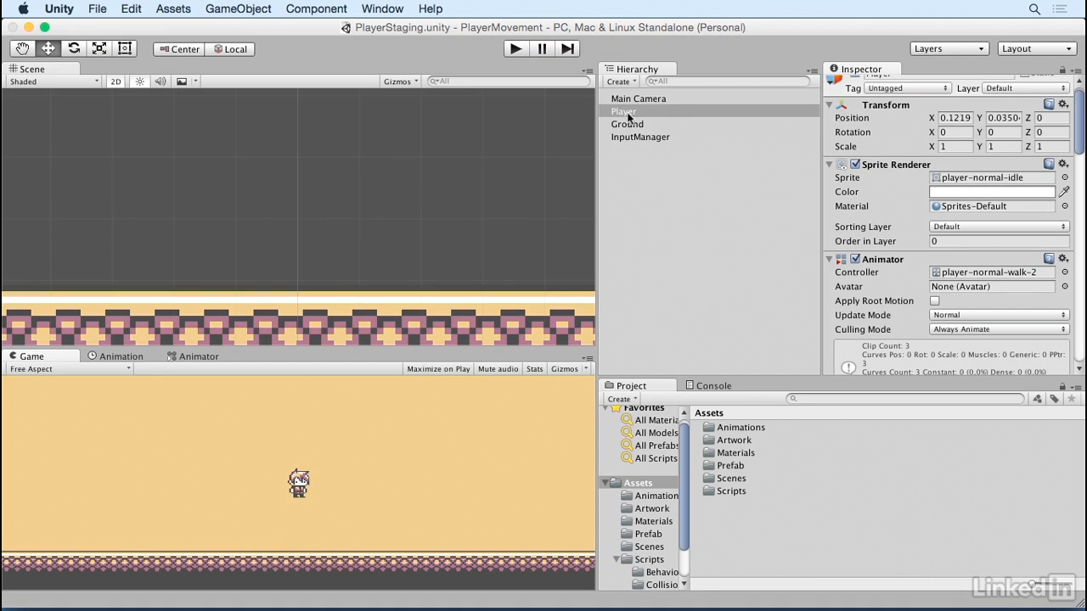
# - Create a new animation clip for the Player named PlayerNormalDuckAnimation and save it in the Animations folder
pyautogui.click(120, 355)
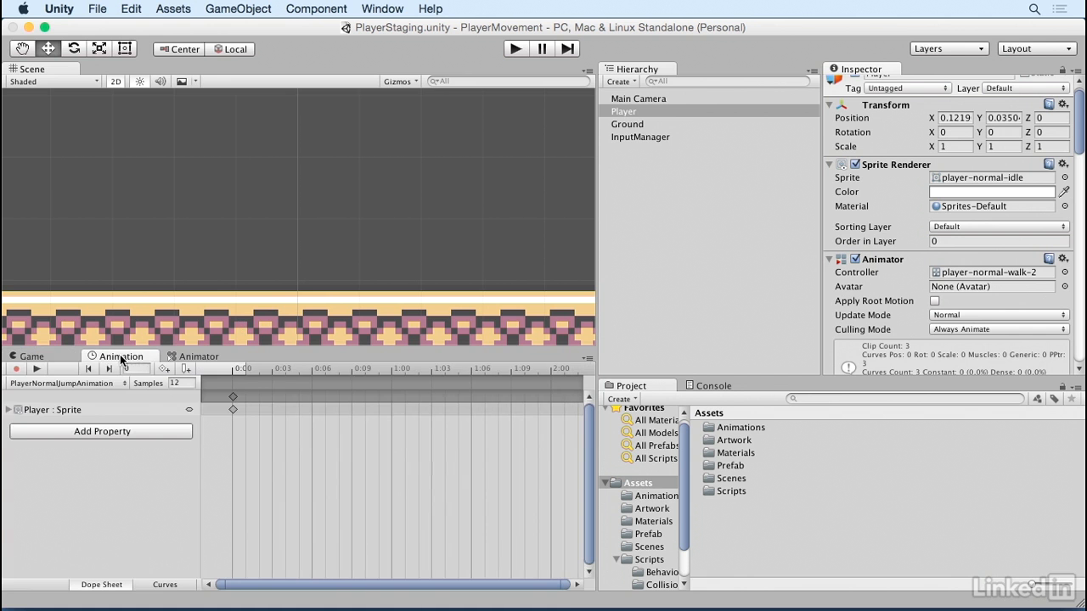
pyautogui.click(71, 383)
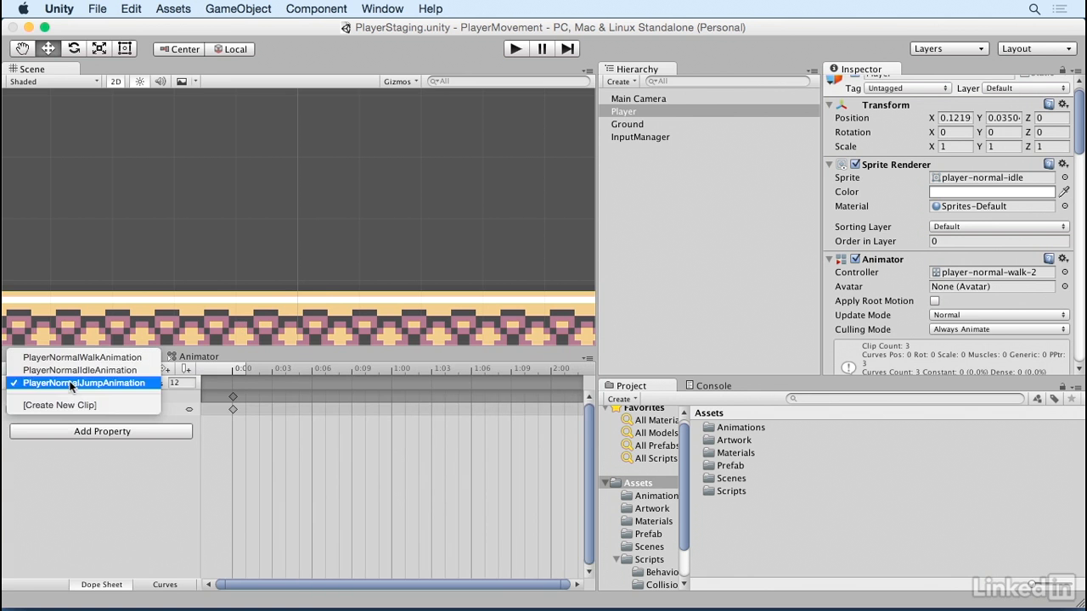
pyautogui.click(65, 405)
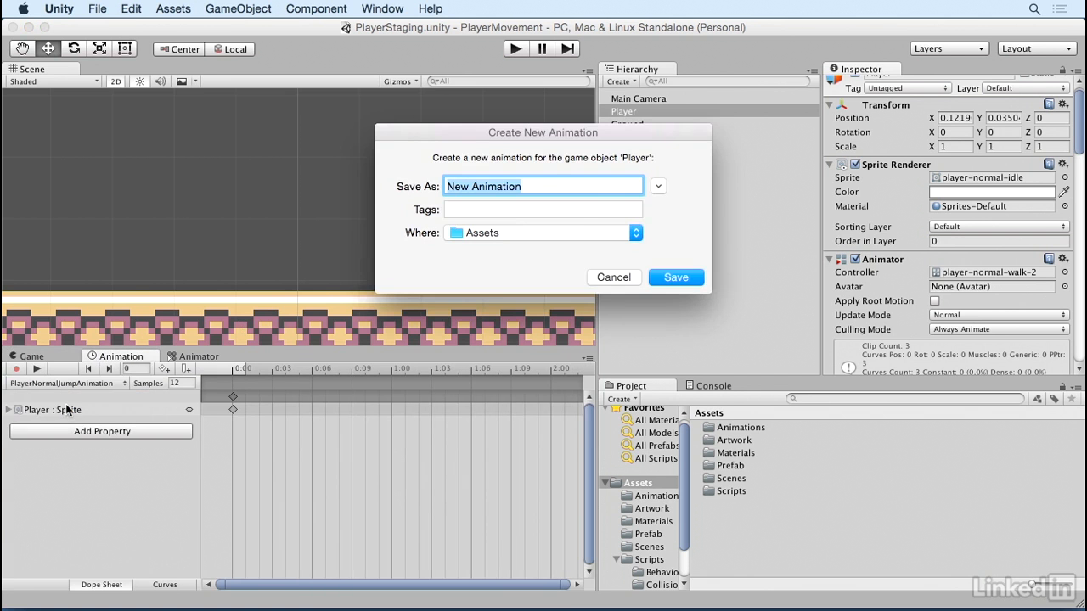
pyautogui.moveTo(472, 186); pyautogui.dragTo(431, 186)
pyautogui.write('PlayerNormalDuck')
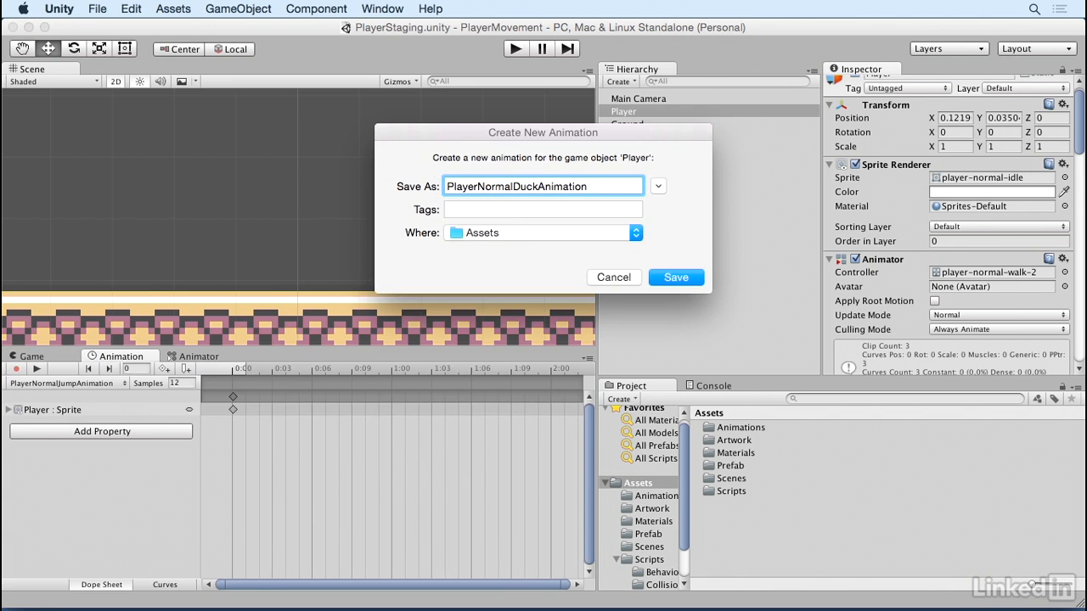
pyautogui.click(657, 186)
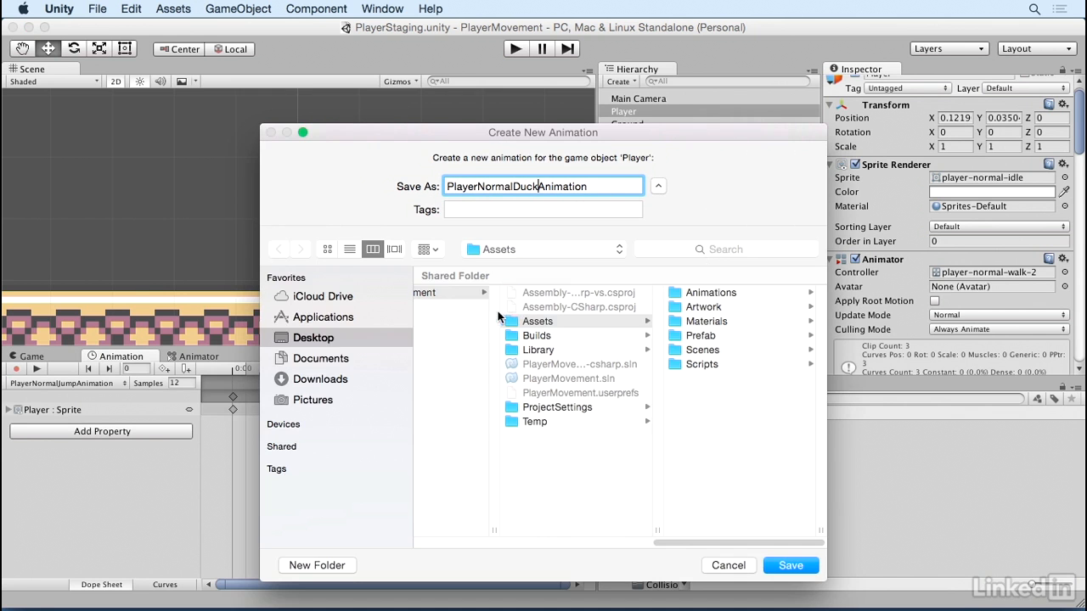
pyautogui.click(698, 293)
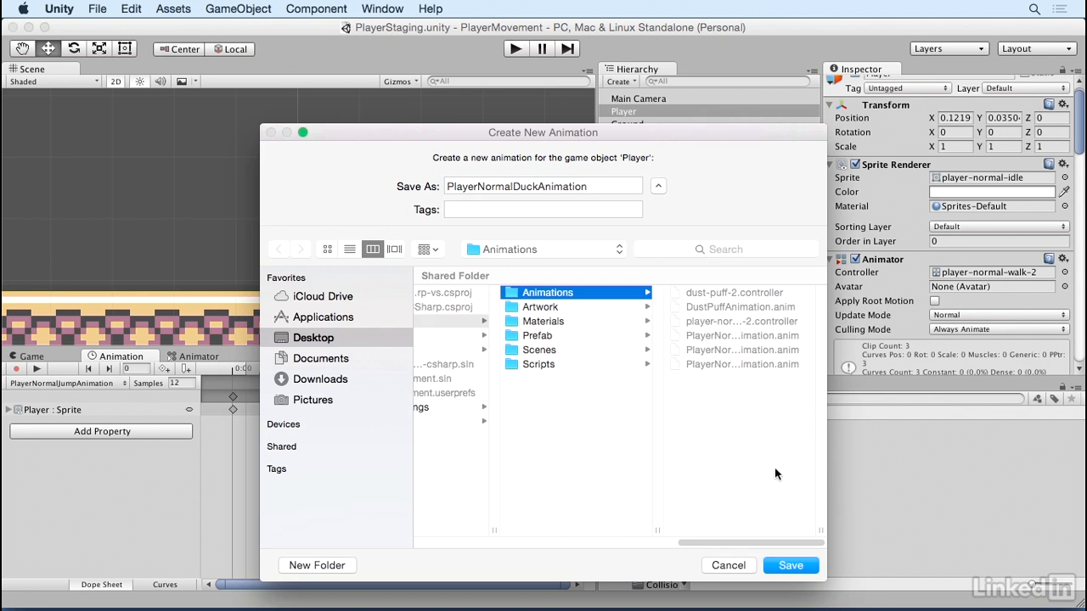
pyautogui.click(797, 564)
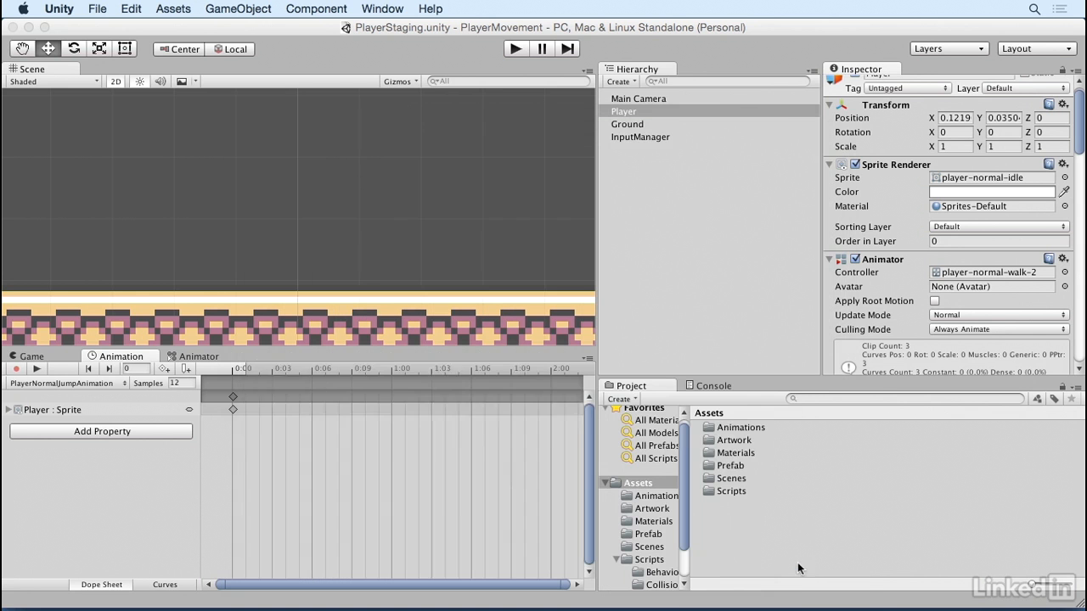
# - Place the player-normal-duck sprite from the Artwork folder at the start of the duck clip and set its samples to 12
pyautogui.doubleClick(718, 441)
pyautogui.scroll(-10, 746, 456)
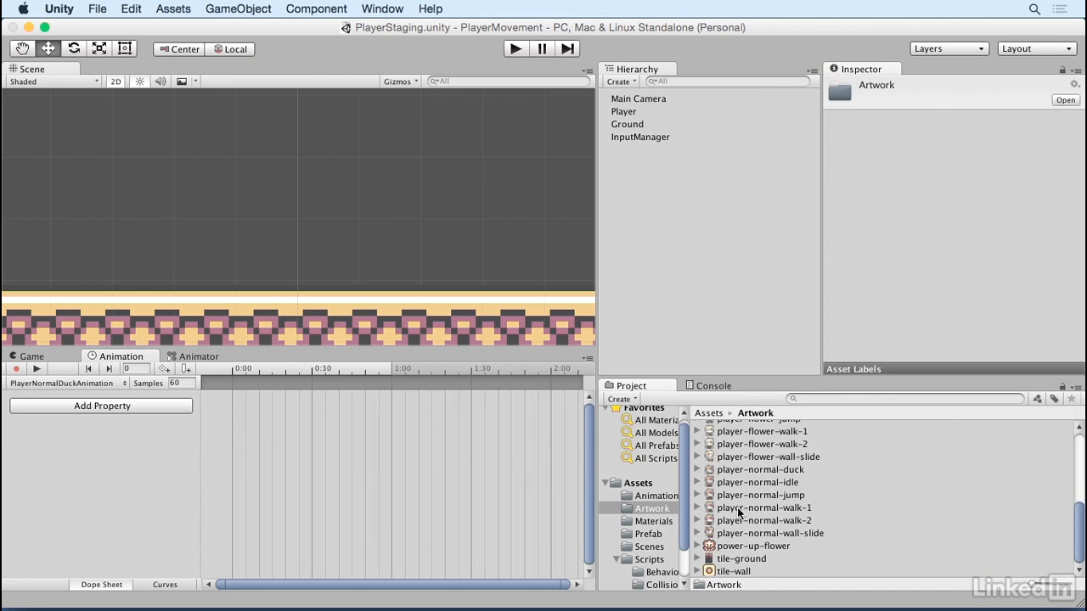
pyautogui.click(772, 468)
pyautogui.moveTo(773, 469); pyautogui.dragTo(314, 394)
pyautogui.moveTo(244, 390); pyautogui.dragTo(237, 395)
pyautogui.click(181, 383)
pyautogui.write('12')
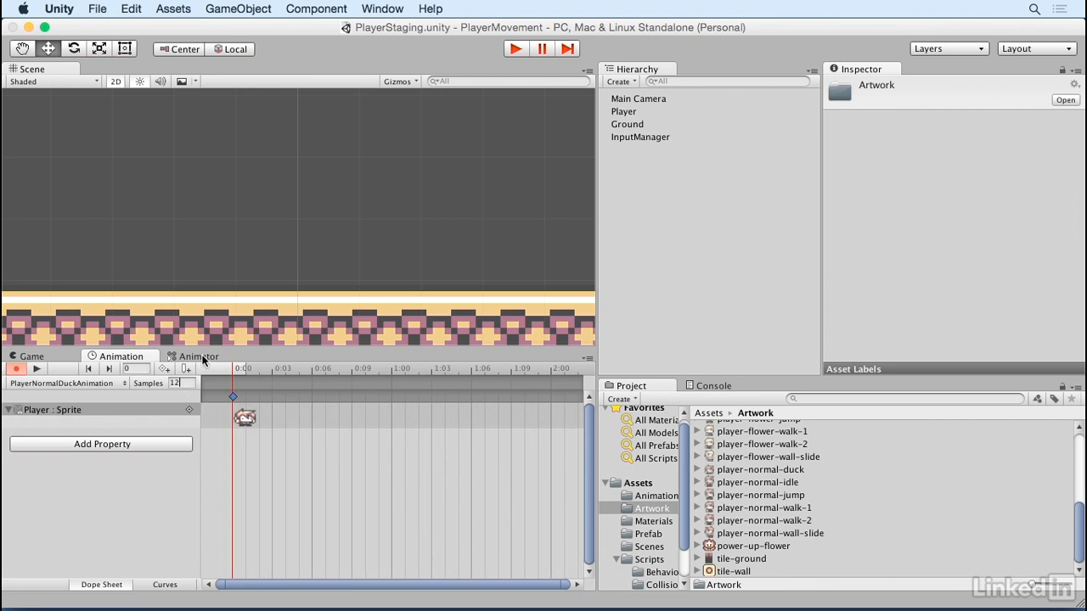
# - Move the PlayerNormalDuckAnimation state below Any State in the Animator and make a transition to it from Any State
pyautogui.click(204, 360)
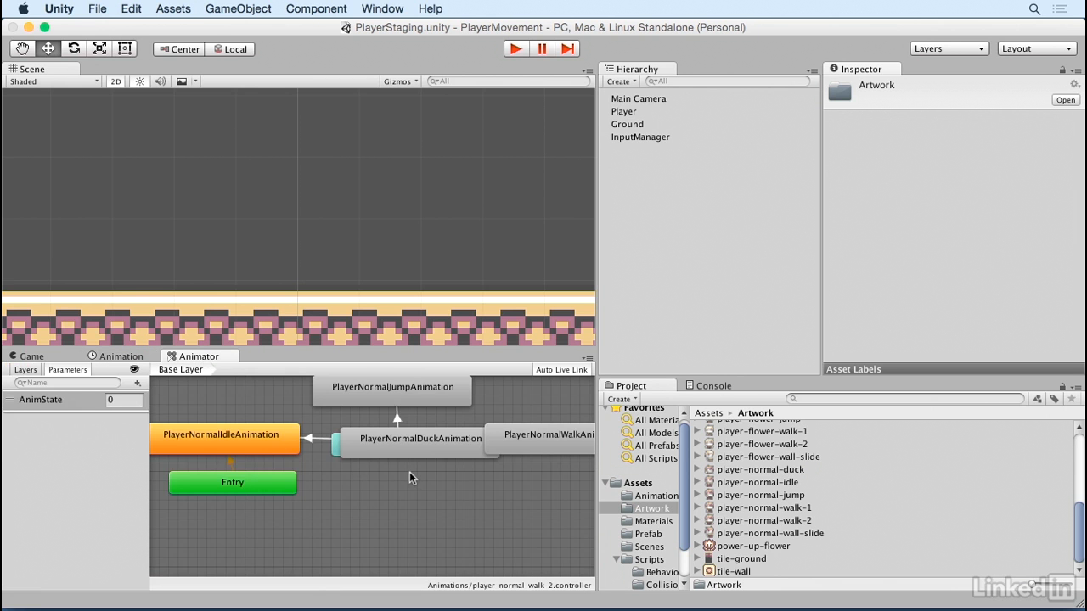
pyautogui.moveTo(424, 445); pyautogui.dragTo(405, 507)
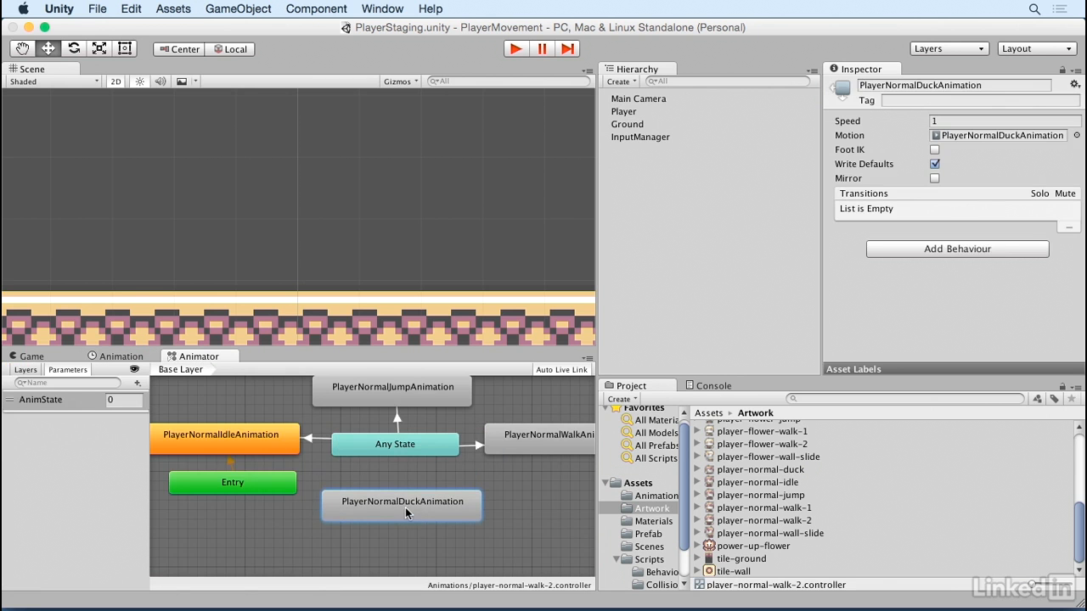
pyautogui.rightClick(399, 446)
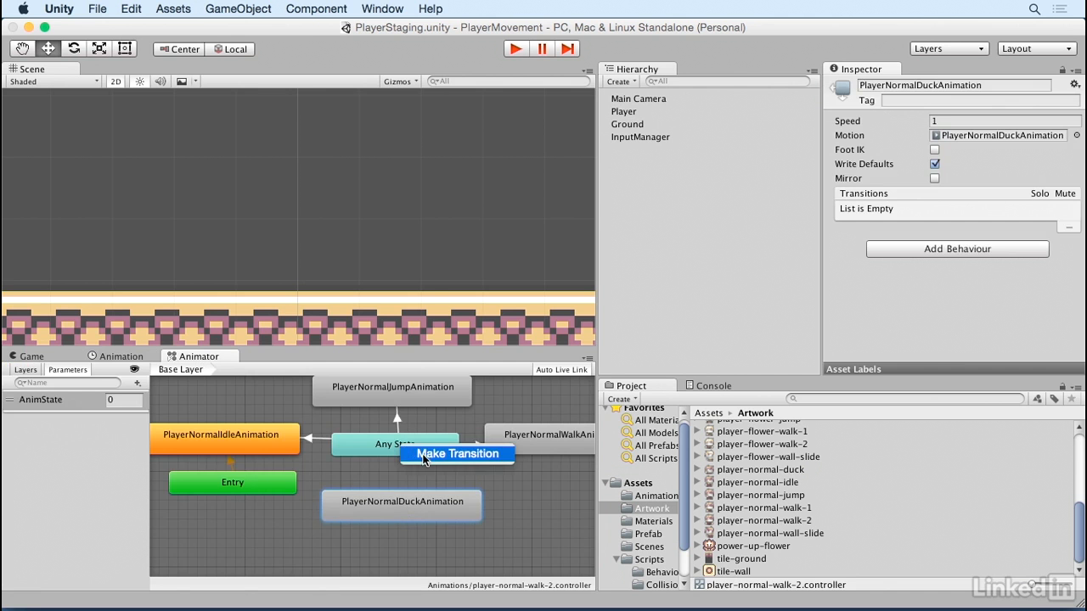
pyautogui.click(423, 455)
pyautogui.click(411, 512)
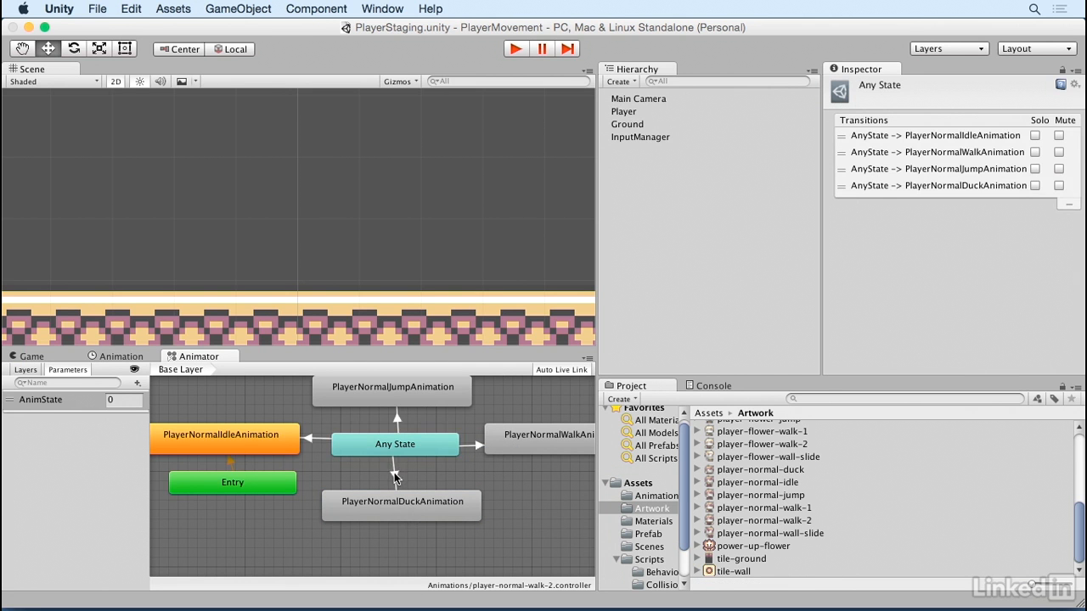
# - Set the Any State to duck transition's duration to 0 and disable its option to transition to self
pyautogui.click(395, 478)
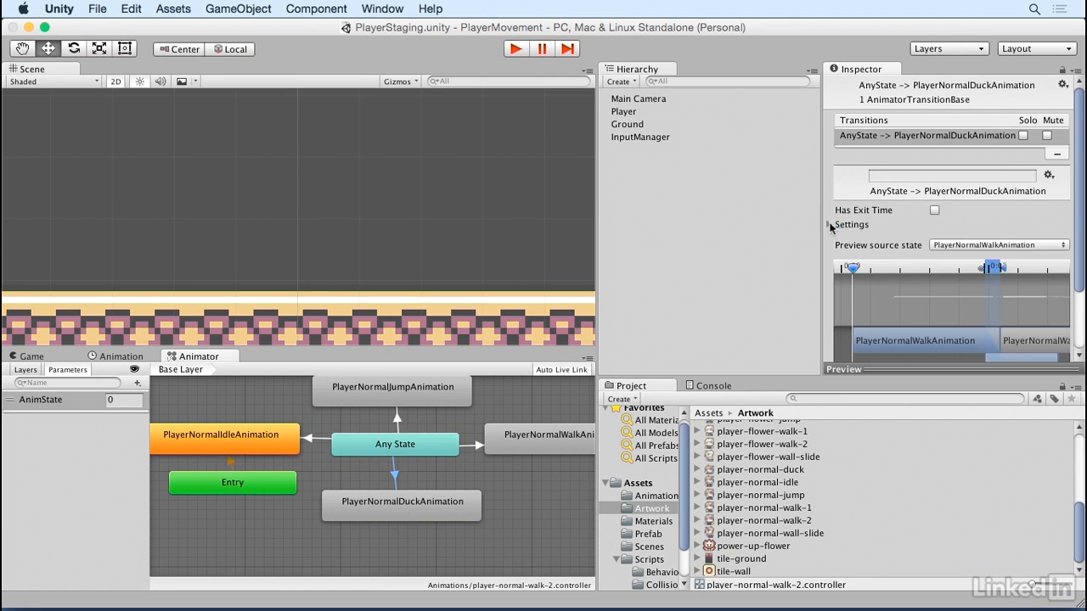
pyautogui.click(828, 225)
pyautogui.click(956, 252)
pyautogui.write('0')
pyautogui.click(935, 311)
pyautogui.scroll(-4, 1080, 273)
pyautogui.scroll(-2, 1081, 273)
# - Add the condition AnimState Equals 3 to the Any State to duck transition and save the scene
pyautogui.click(1036, 346)
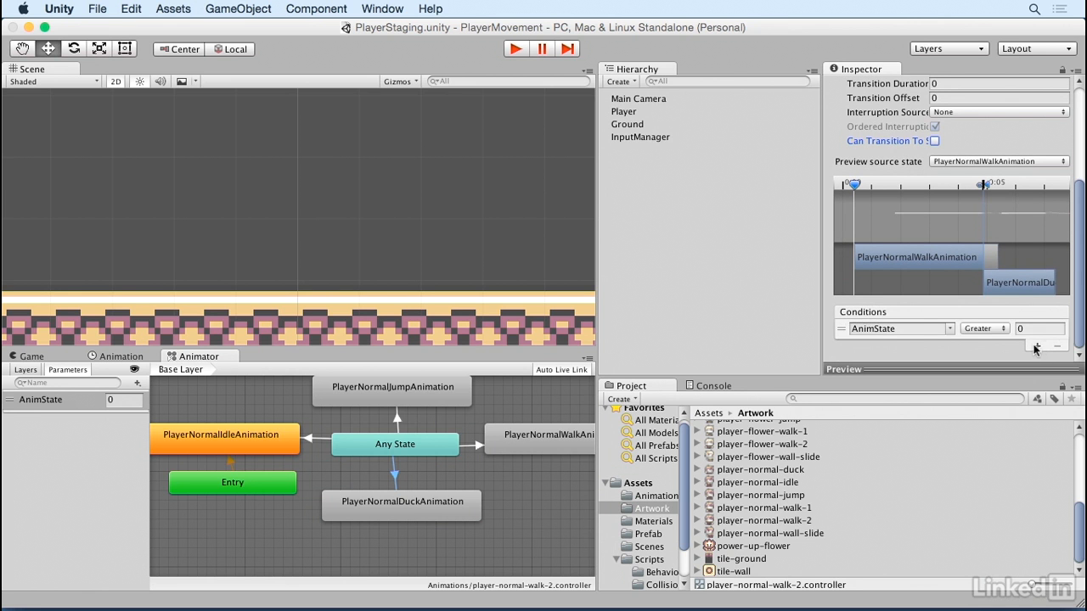
pyautogui.click(981, 330)
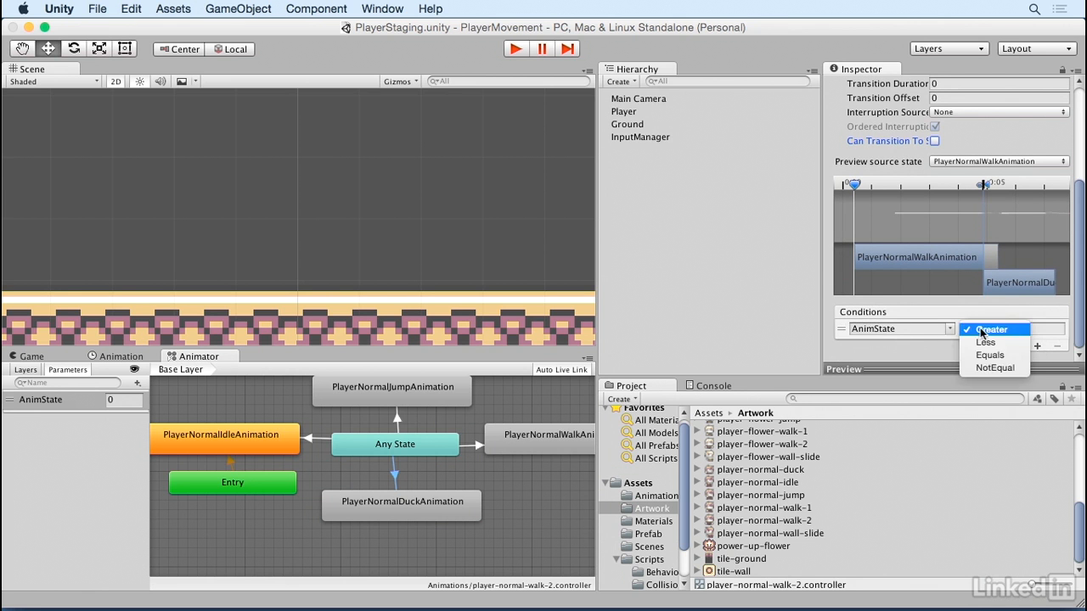
pyautogui.click(989, 356)
pyautogui.click(1039, 328)
pyautogui.write('3')
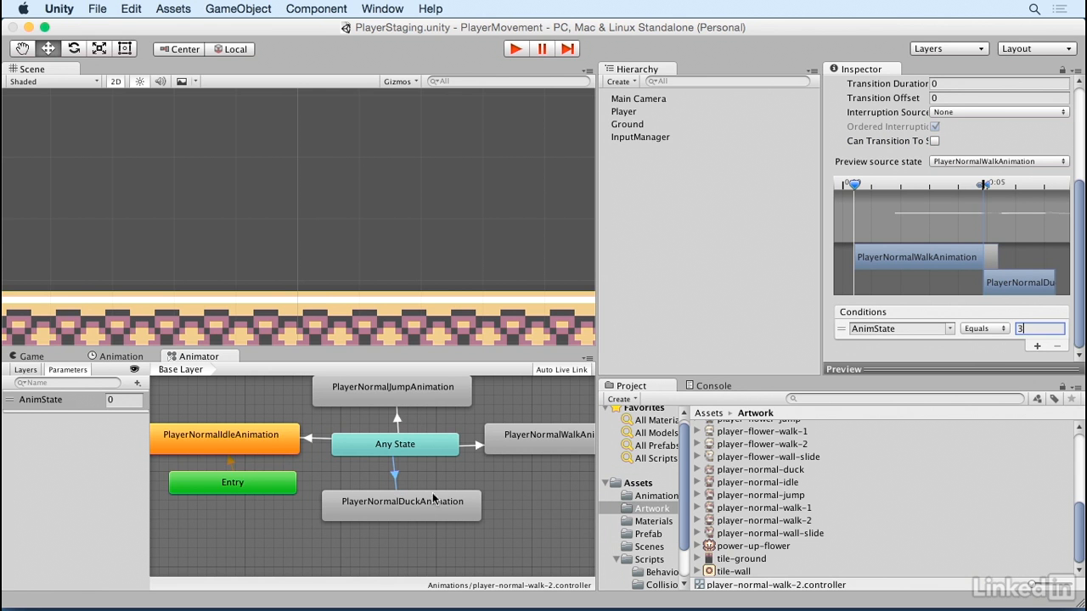
pyautogui.press('super+s')
# - Search the project assets for PlayerMan and open the PlayerManager script in MonoDevelop
pyautogui.click(810, 399)
pyautogui.write('Player')
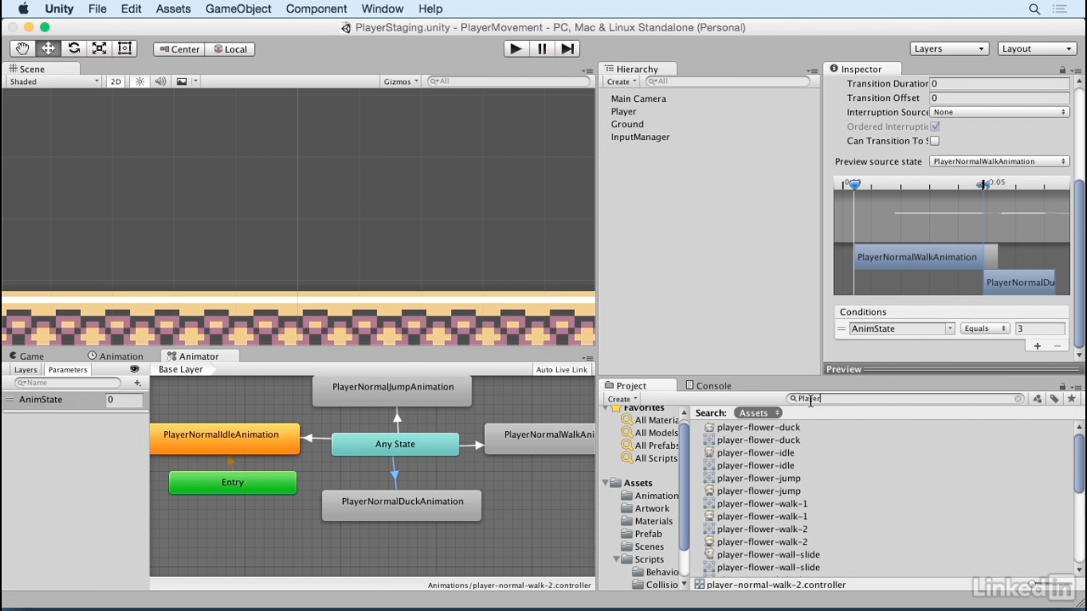
pyautogui.write('Man')
pyautogui.doubleClick(743, 429)
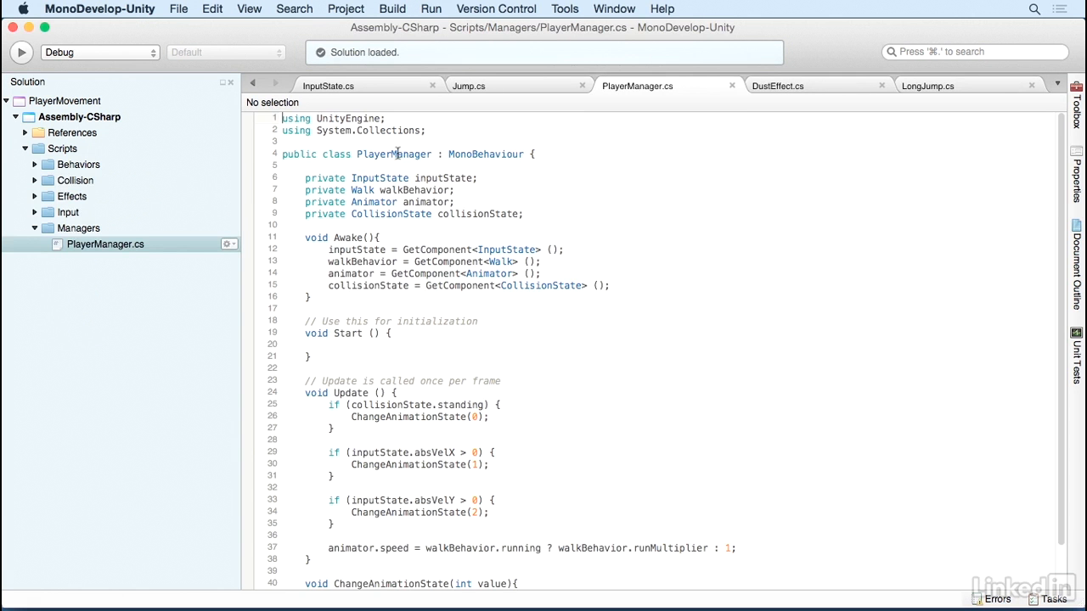
# - Declare a private Duck field named duckBehavior below the collisionState field in PlayerManager and save the script
pyautogui.click(315, 226)
pyautogui.write('private')
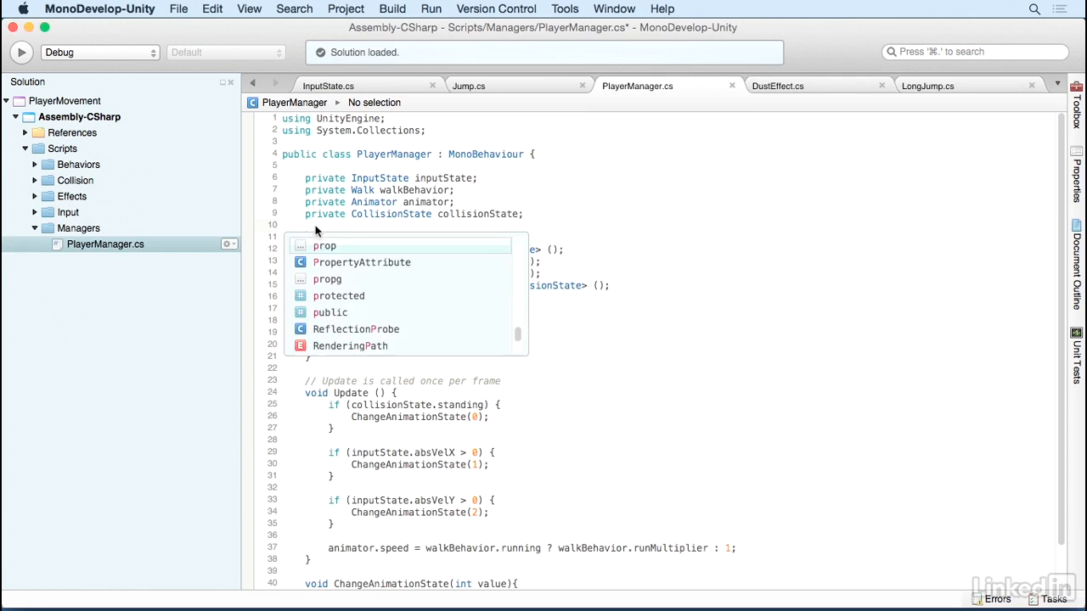
pyautogui.write(' Duck ')
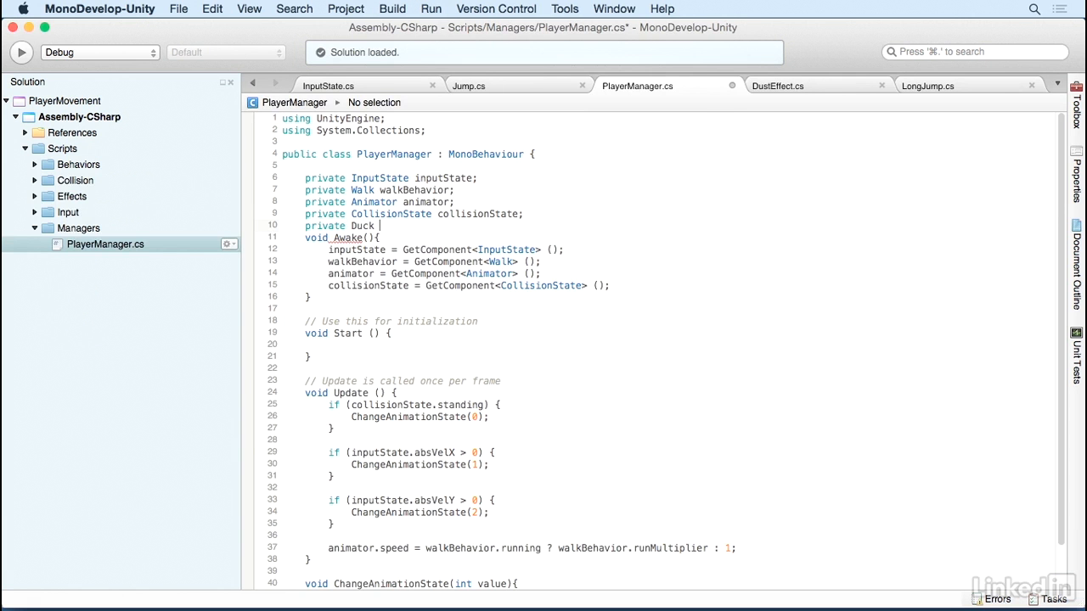
pyautogui.write('duckBehavior;')
pyautogui.press('Return')
pyautogui.press('super+s')
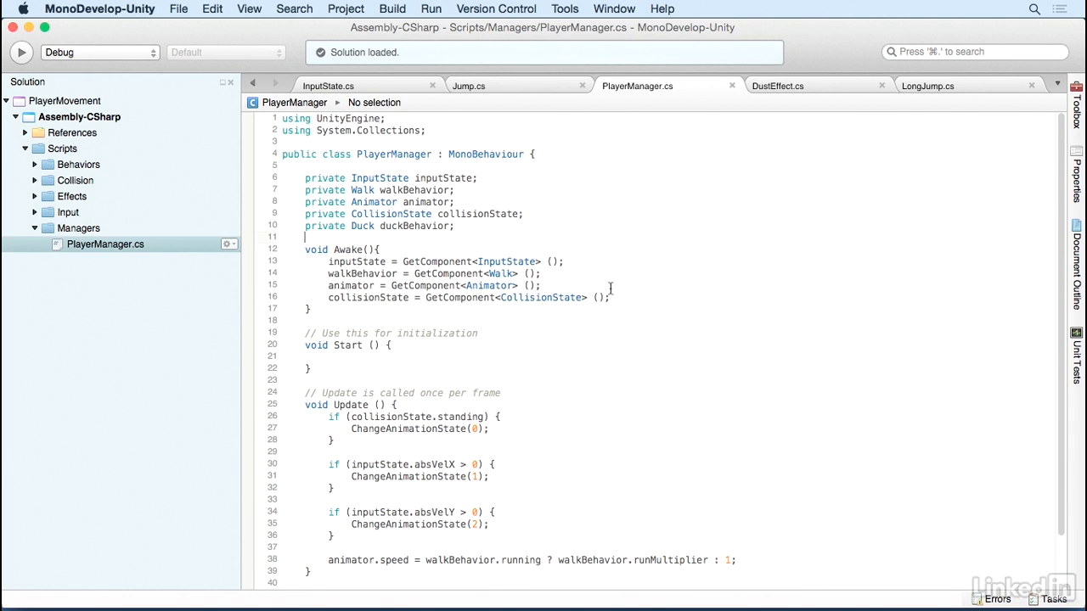
# - Duplicate the collisionState assignment in Awake, change the copy to duckBehavior = GetComponent<Duck> (), and save the script
pyautogui.moveTo(611, 297); pyautogui.dragTo(329, 297)
pyautogui.press('super+c')
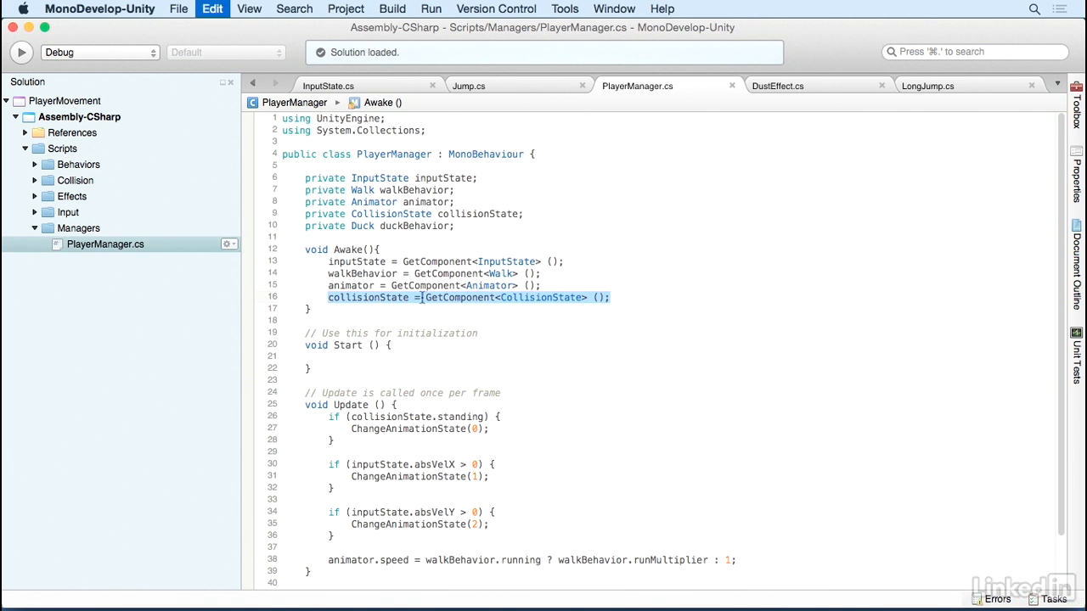
pyautogui.click(629, 295)
pyautogui.press('Return')
pyautogui.press('super+v')
pyautogui.doubleClick(366, 310)
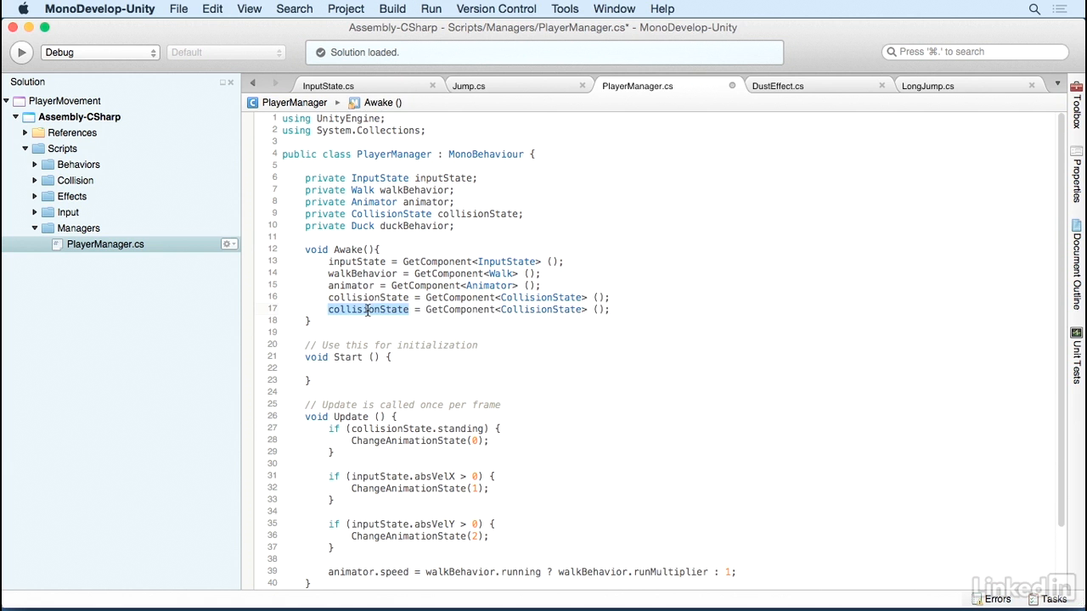
pyautogui.write('duckBehavior')
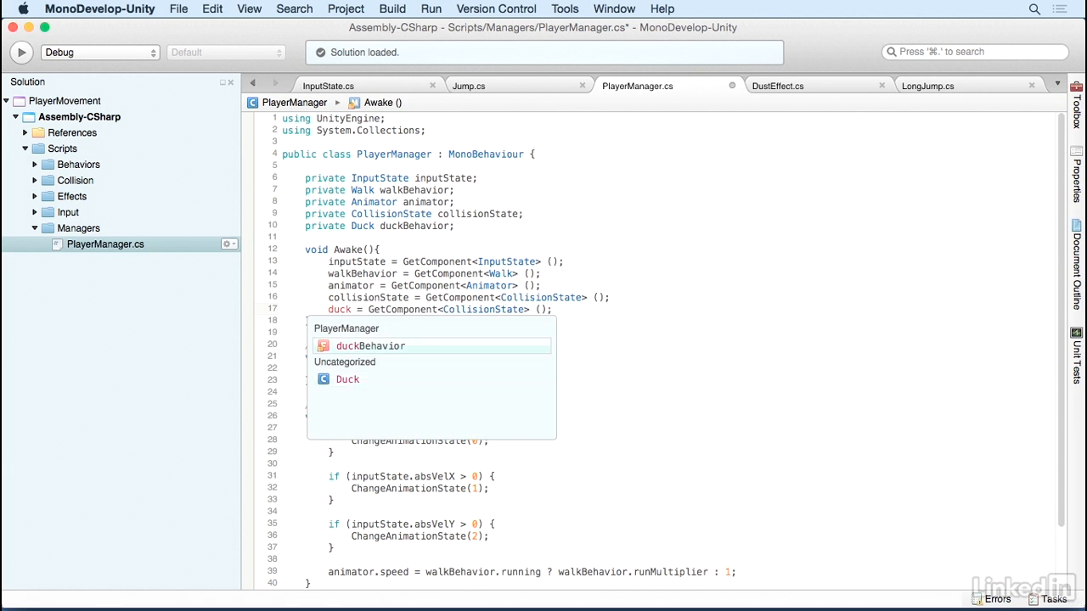
pyautogui.doubleClick(525, 309)
pyautogui.write('Duck')
pyautogui.press('Return')
pyautogui.press('super+s')
# - After the animator.speed line in Update, add an if (duckBehavior.ducking) block that calls ChangeAnimationState(3), and save the script
pyautogui.scroll(-3, 548, 393)
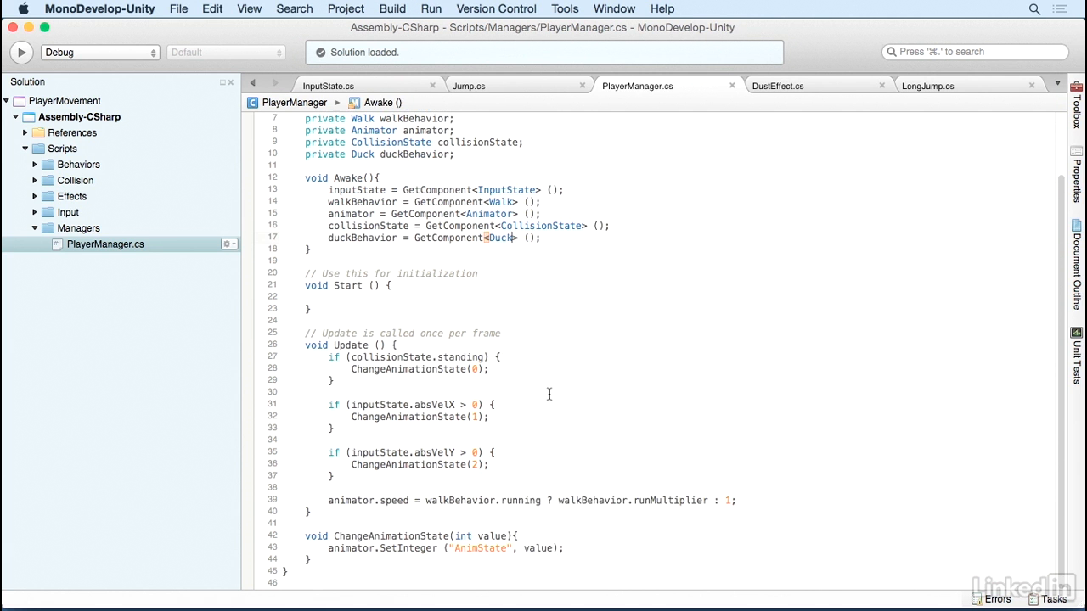
pyautogui.click(752, 501)
pyautogui.press('Return')
pyautogui.press('Return')
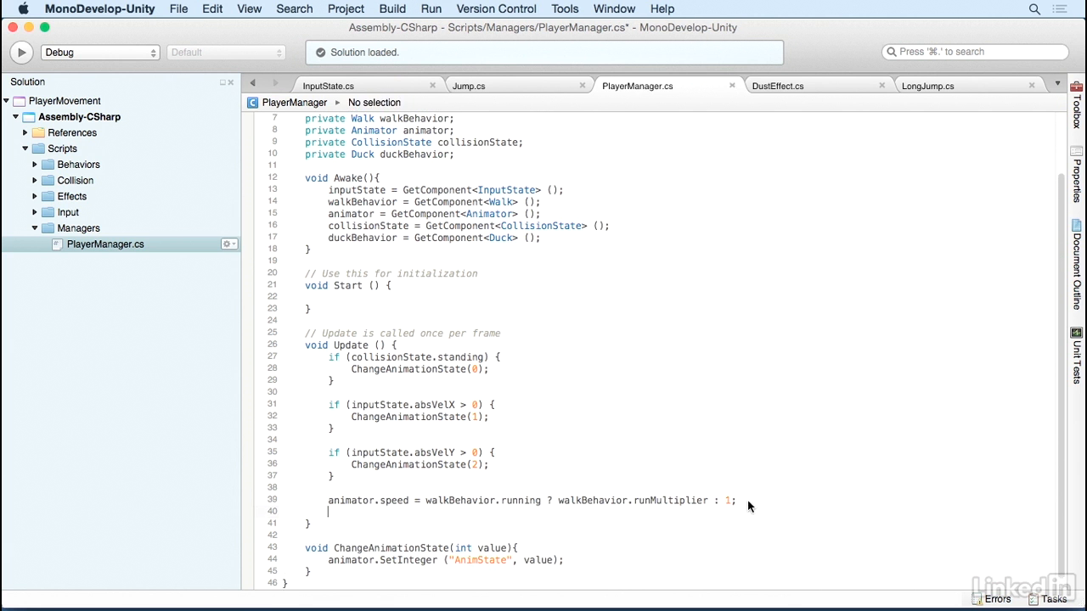
pyautogui.write('if(duckBehavior')
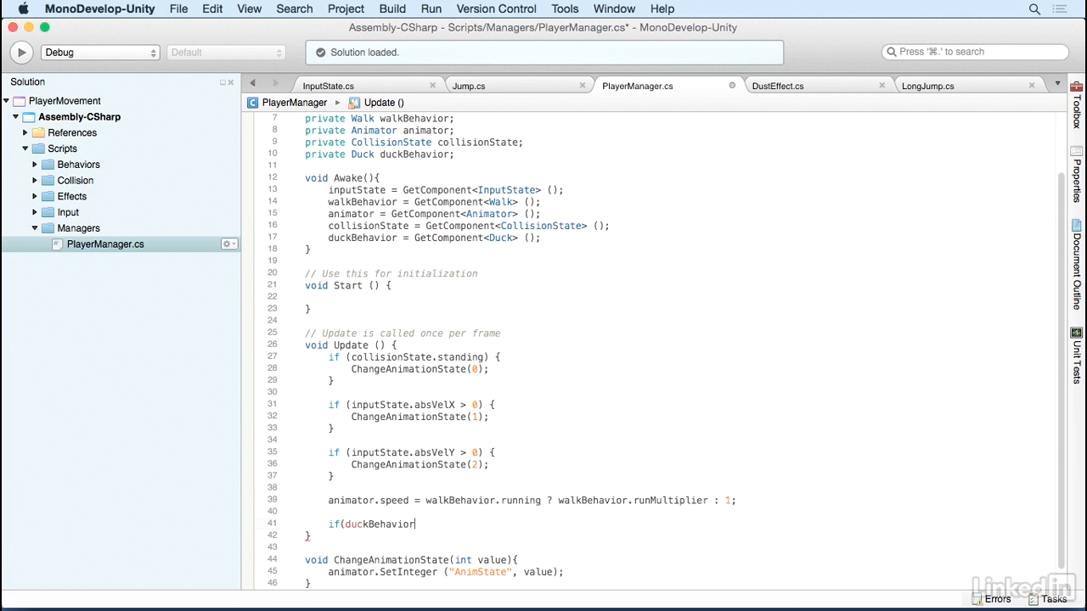
pyautogui.write('.')
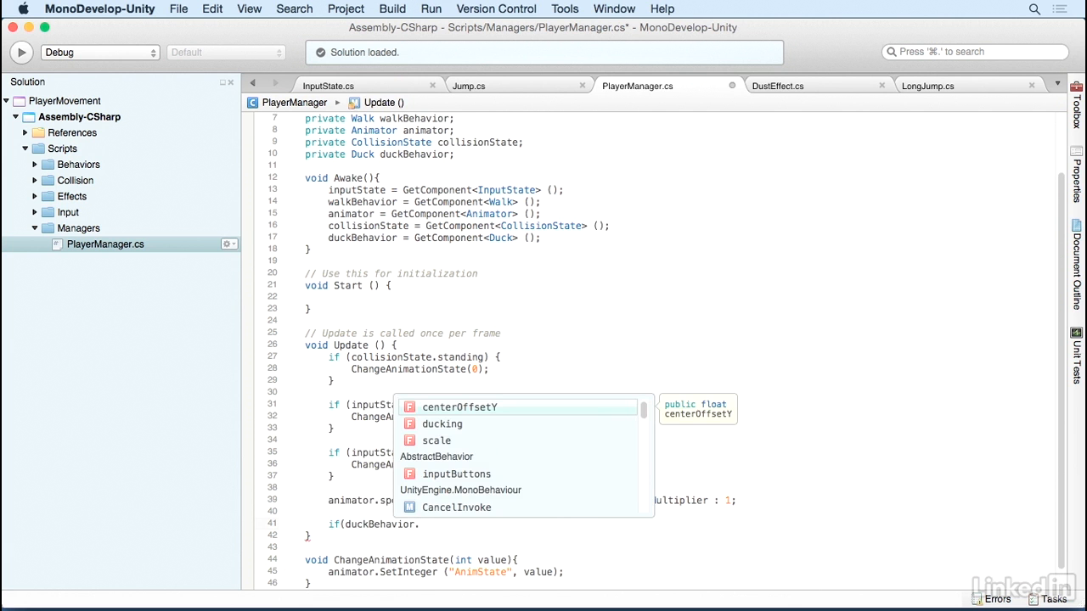
pyautogui.write('ducking){')
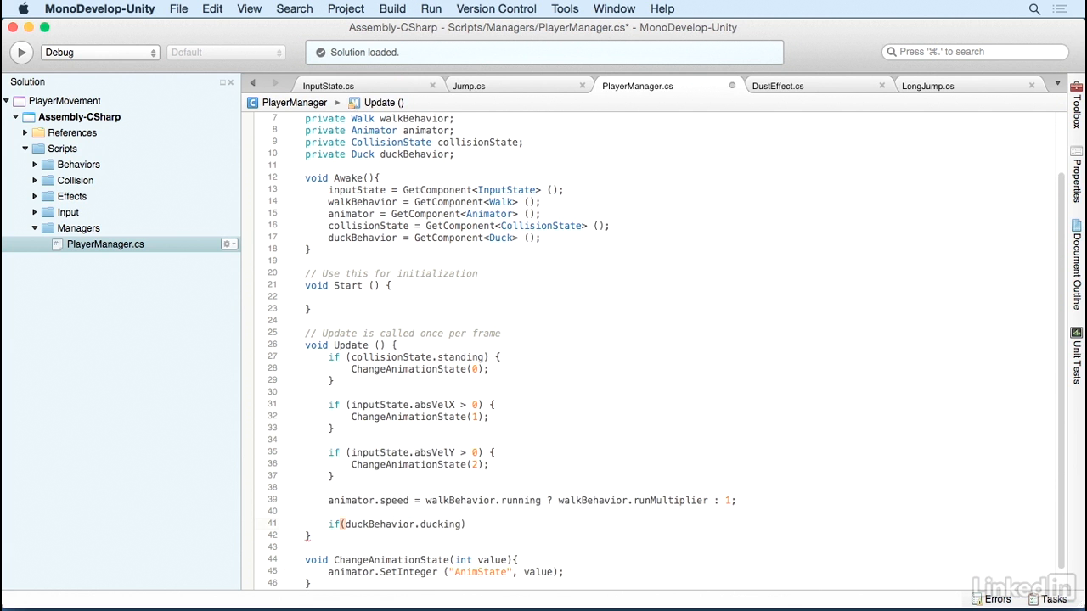
pyautogui.press('Return')
pyautogui.write('Change')
pyautogui.press('Return')
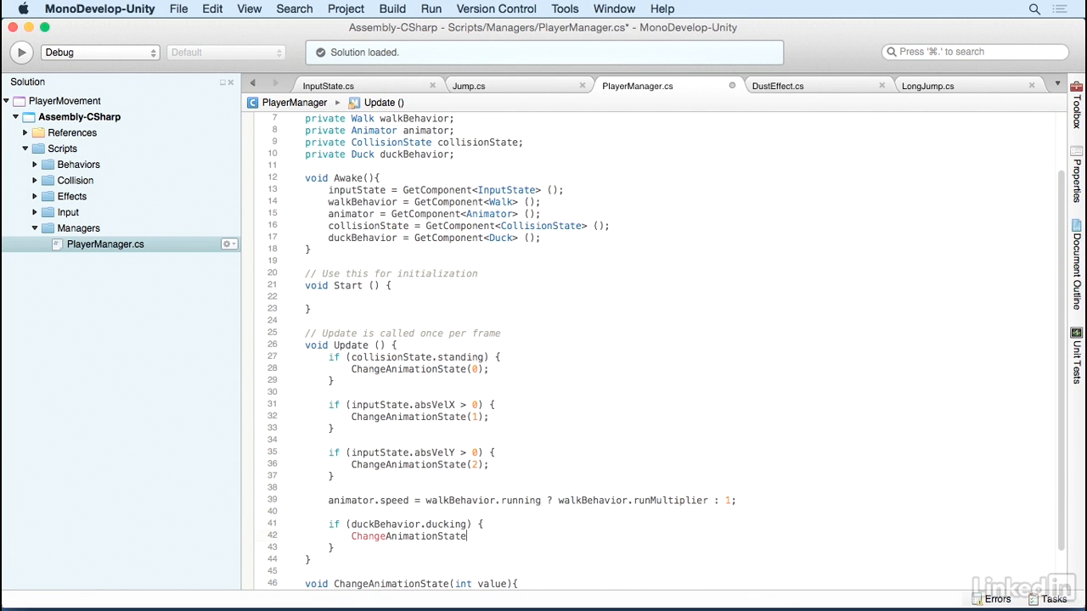
pyautogui.write('(3);')
pyautogui.press('super+s')
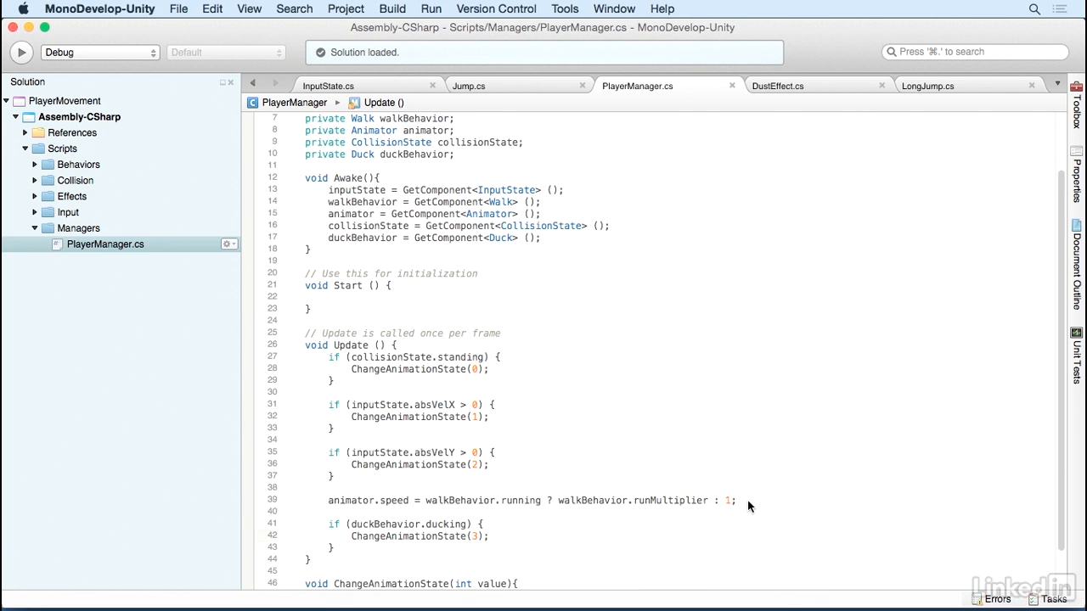
# - Switch back to Unity, run the game and make the player duck while standing on the ground
pyautogui.press('super+Tab')
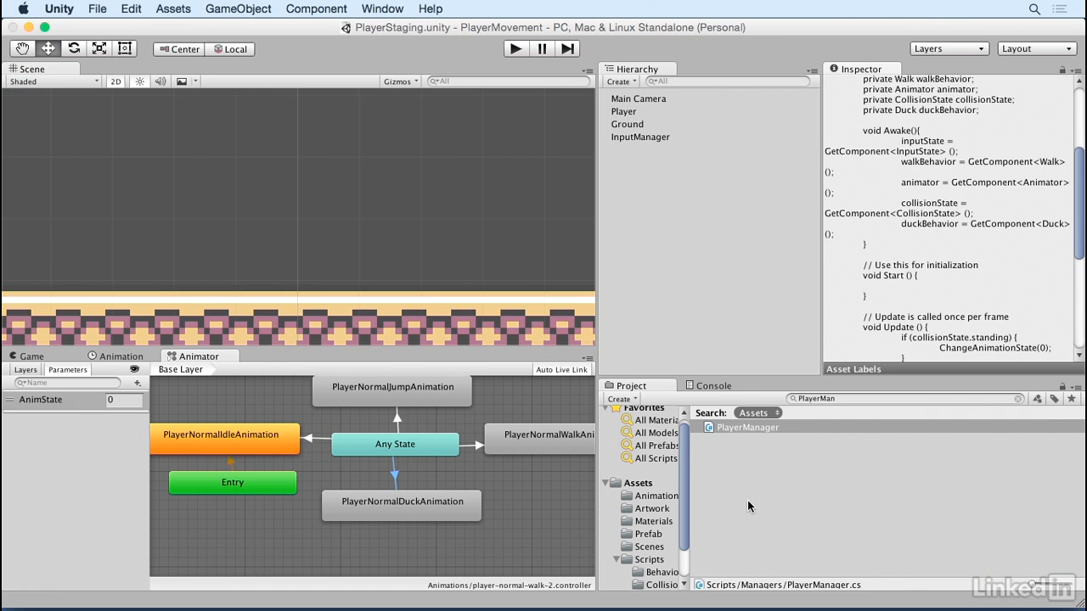
pyautogui.click(515, 49)
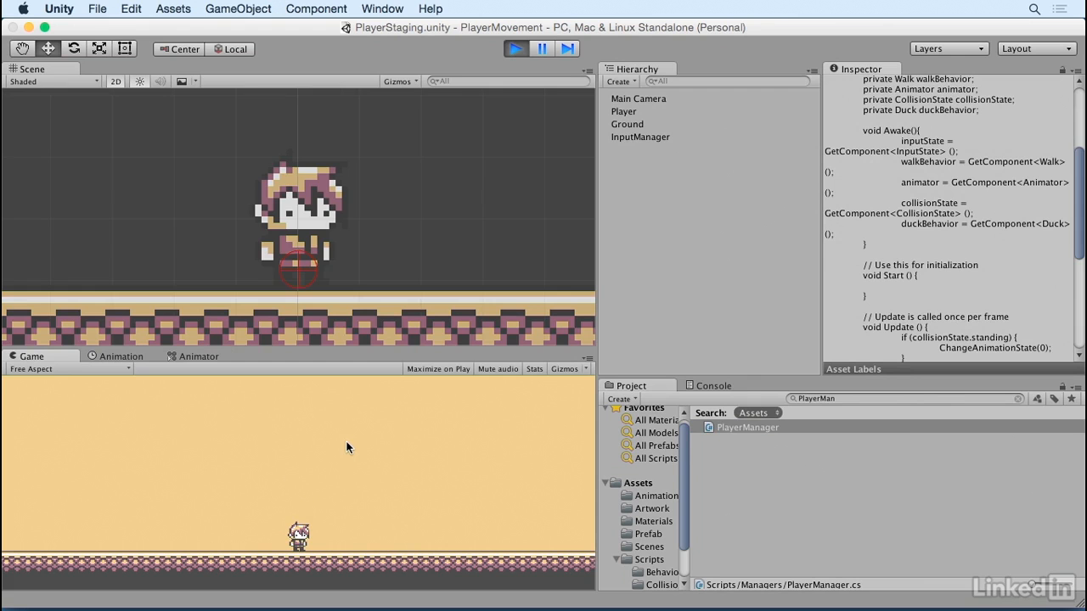
pyautogui.press('Down')
pyautogui.press('Down')
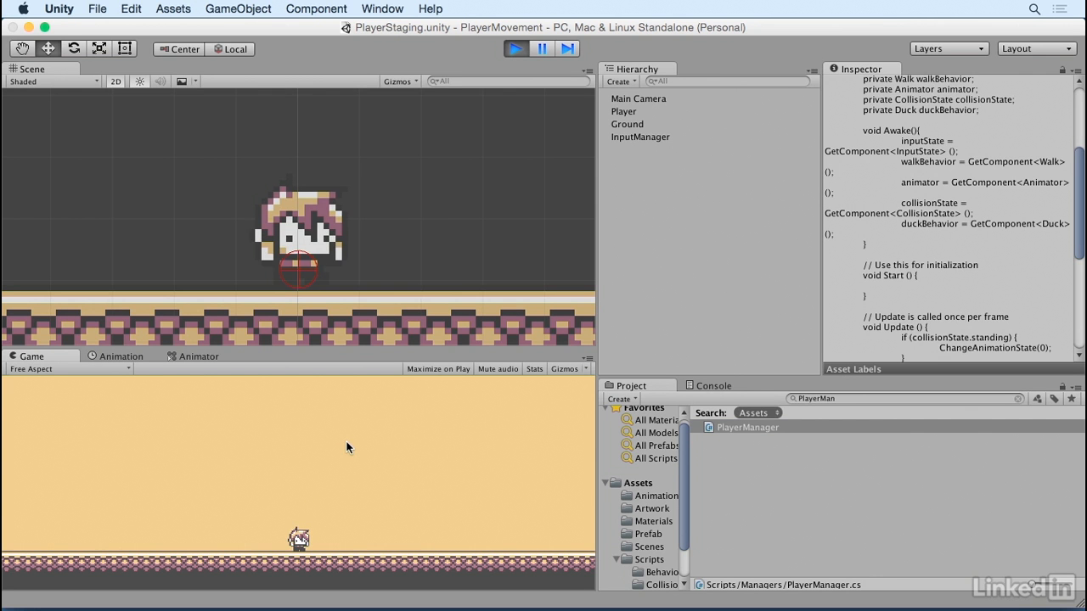
# - Test in the running game how ducking behaves together with moving left and right and jumping
pyautogui.press('Right')
pyautogui.press('Left')
pyautogui.press('Right')
pyautogui.press('space')
pyautogui.press('space')
pyautogui.press('Left')
pyautogui.press('Right')
pyautogui.press('space')
pyautogui.press('Left')
pyautogui.press('space')
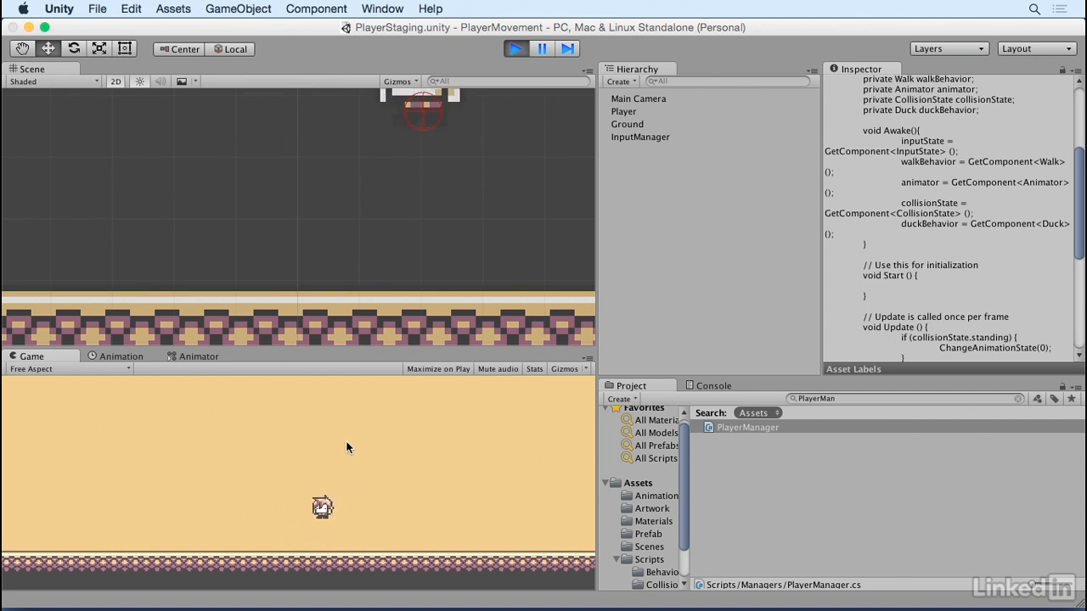
pyautogui.press('Right')
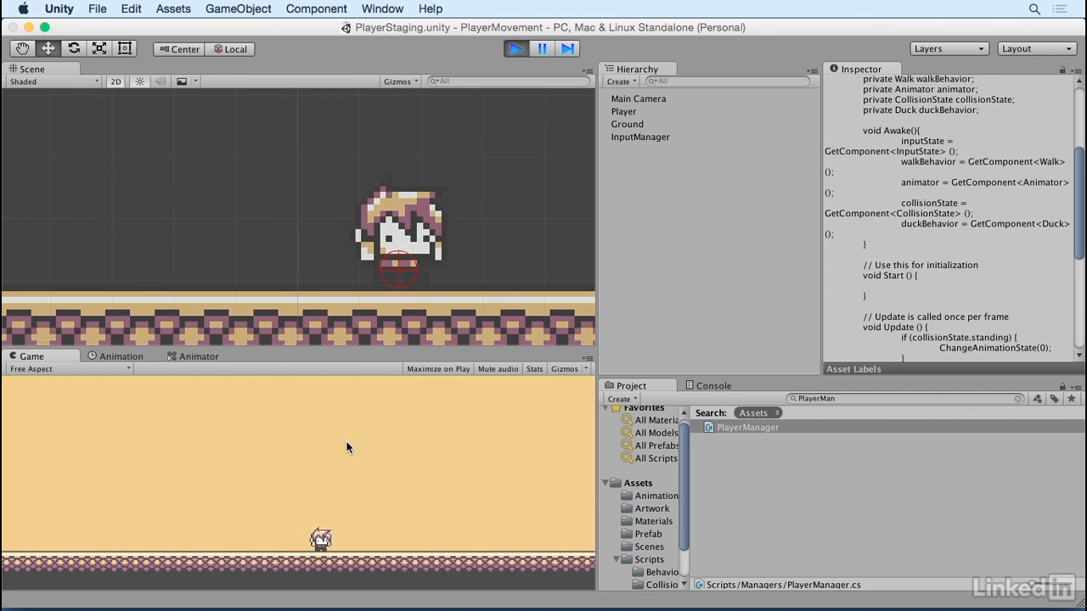
pyautogui.press('Down')
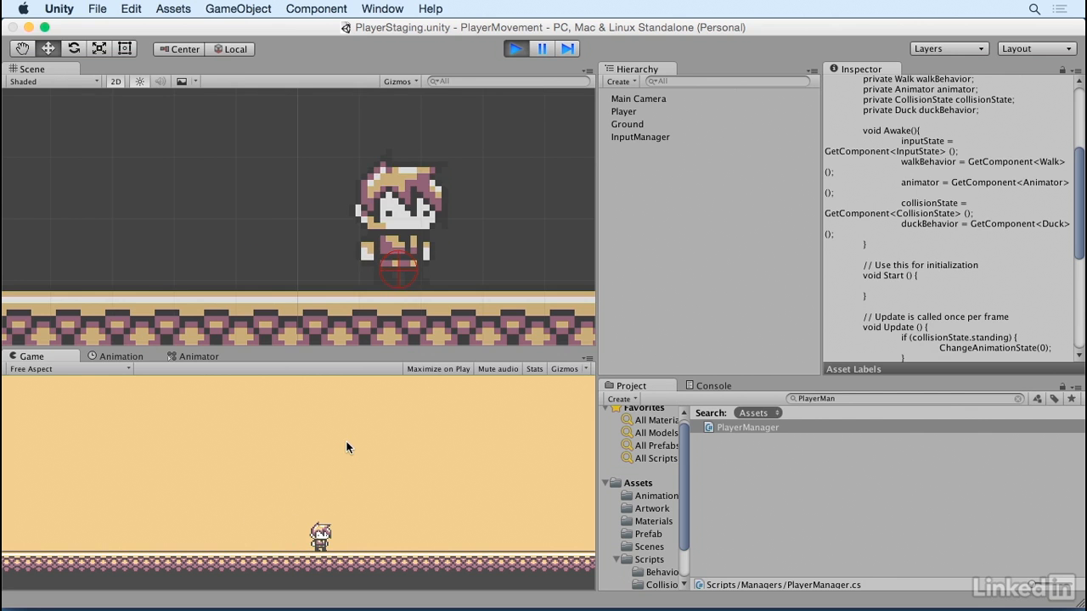